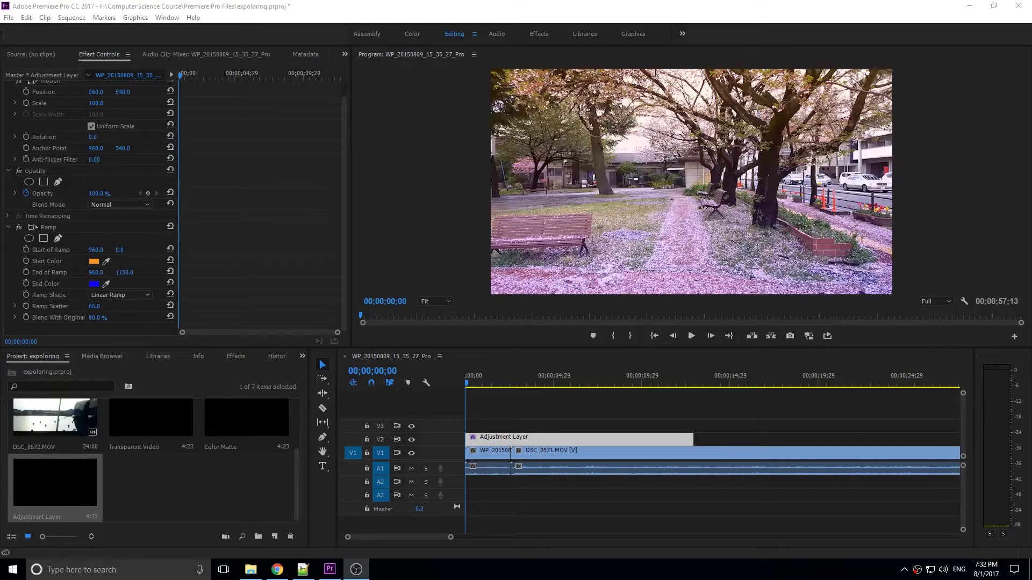
# Preview the tinted park and bus footage in a maximized Program Monitor from one second in.
pyautogui.click(483, 380)
pyautogui.click(442, 216)
pyautogui.press('`')
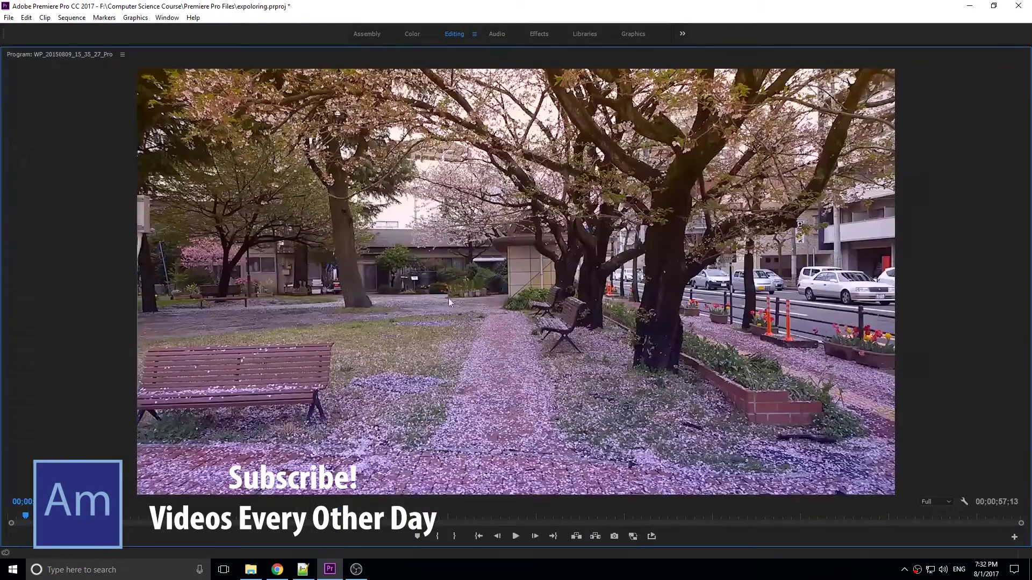
pyautogui.press('space')
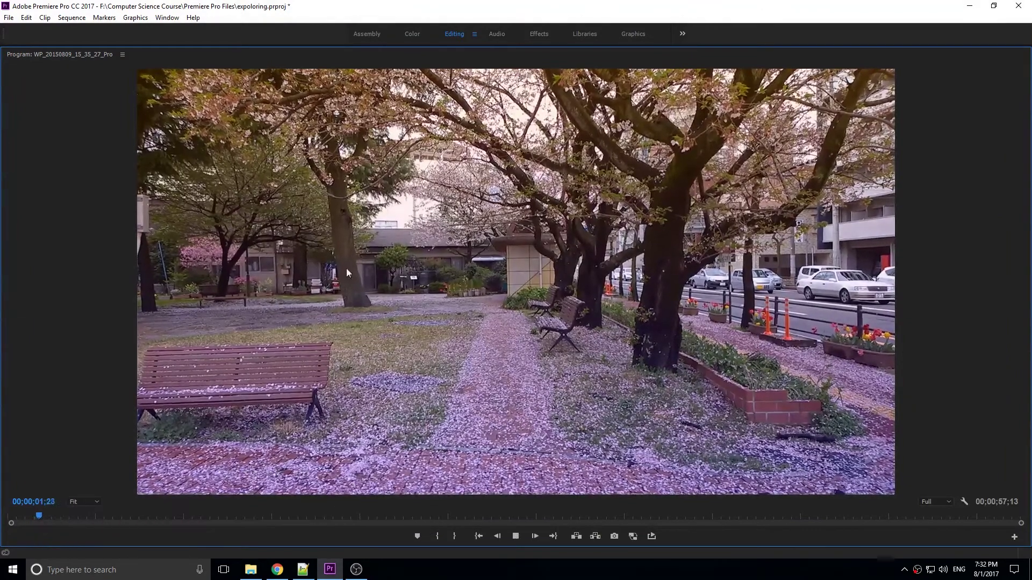
pyautogui.press('space')
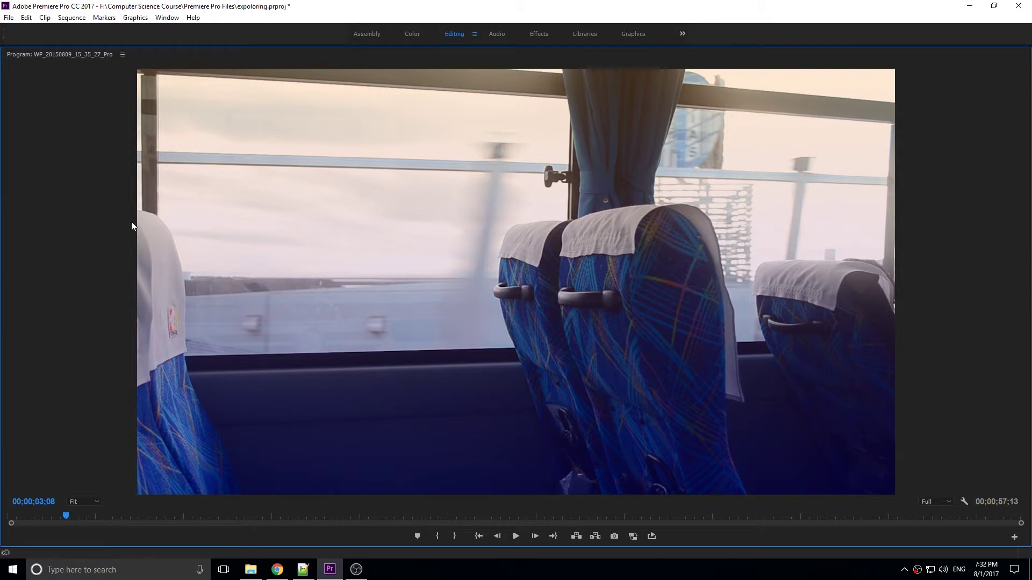
# Return to the normal editing layout and select Ramp's Blend With Original value for editing.
pyautogui.press('`')
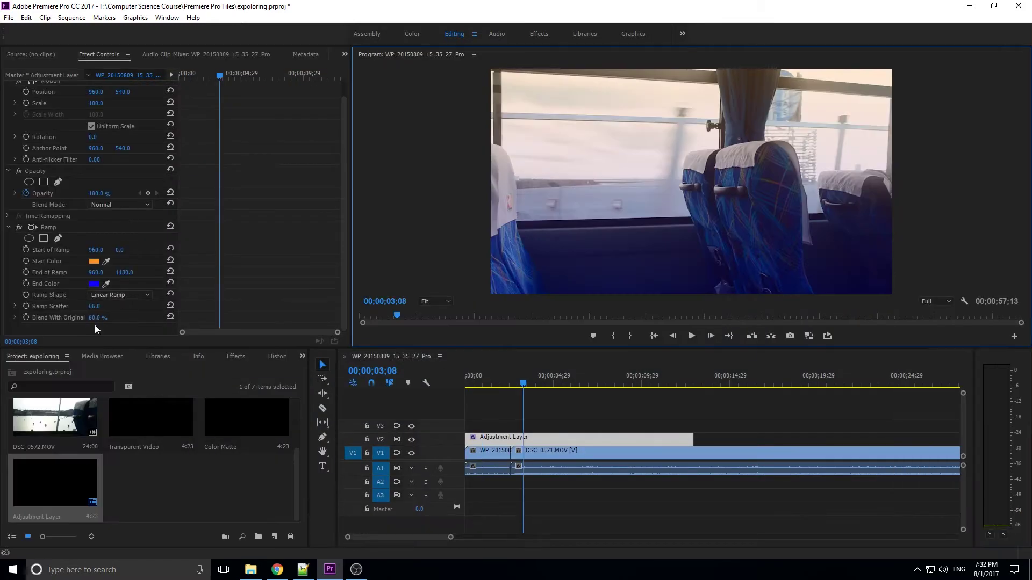
pyautogui.click(95, 326)
pyautogui.click(98, 318)
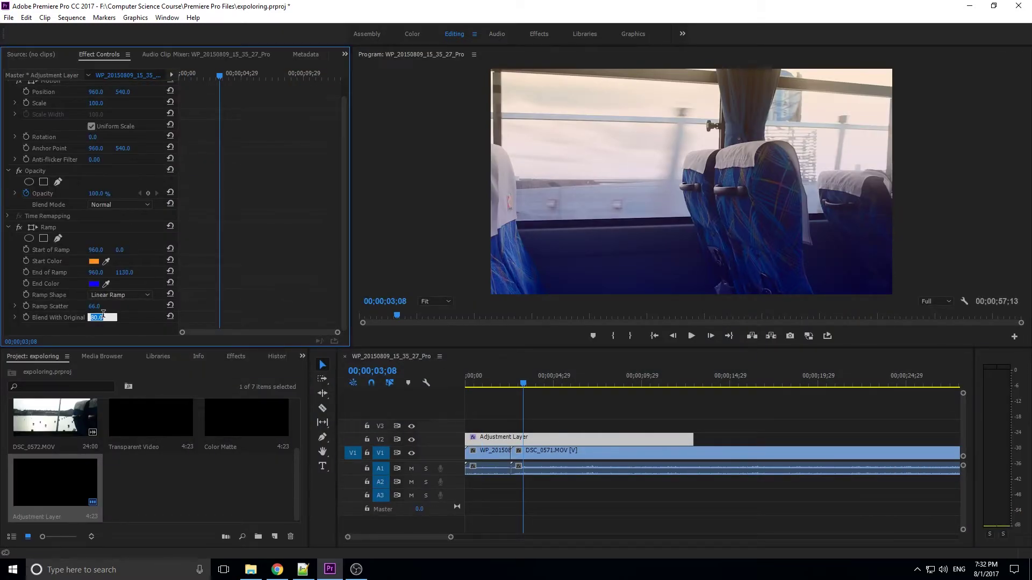
# Enter 100 for Blend With Original, show track V2 again and park the playhead near one second.
pyautogui.write('100')
pyautogui.click(535, 411)
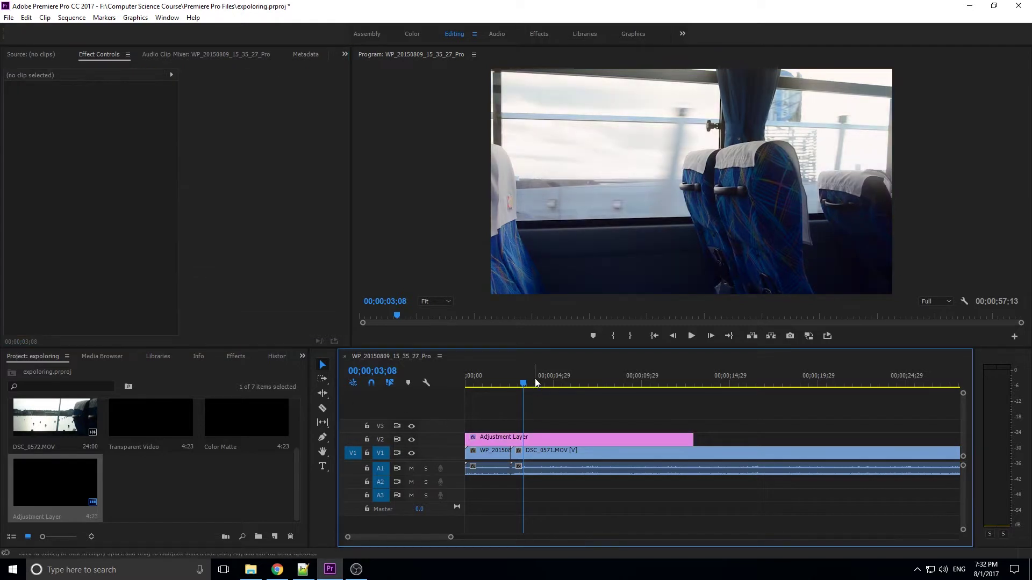
pyautogui.click(521, 381)
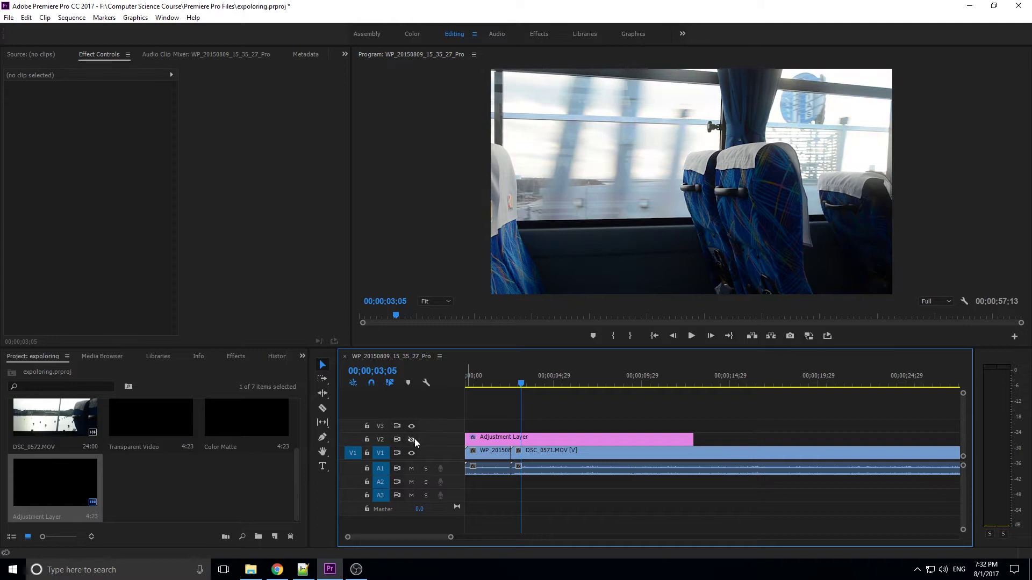
pyautogui.click(415, 438)
pyautogui.click(509, 384)
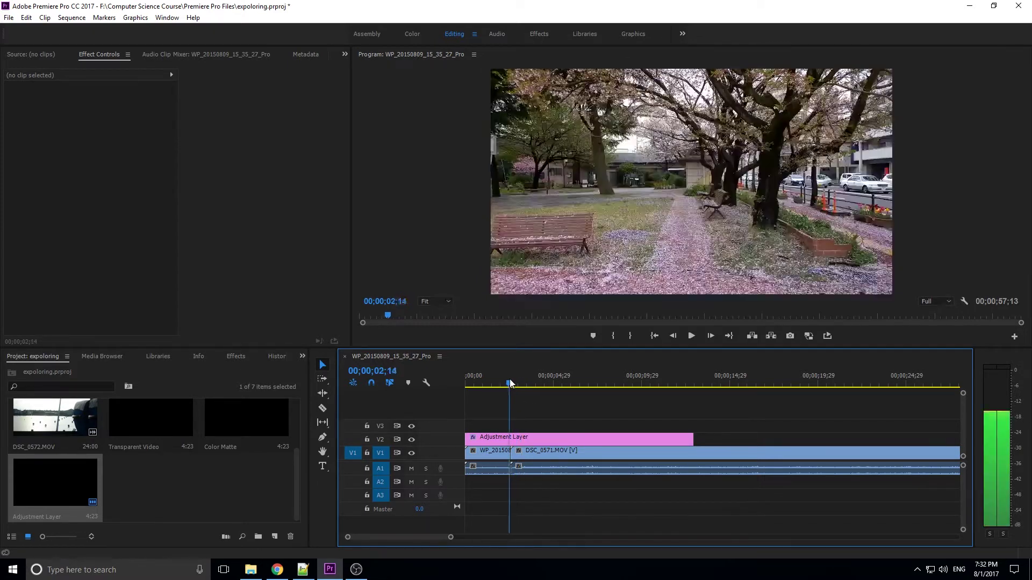
pyautogui.moveTo(511, 383); pyautogui.dragTo(494, 383)
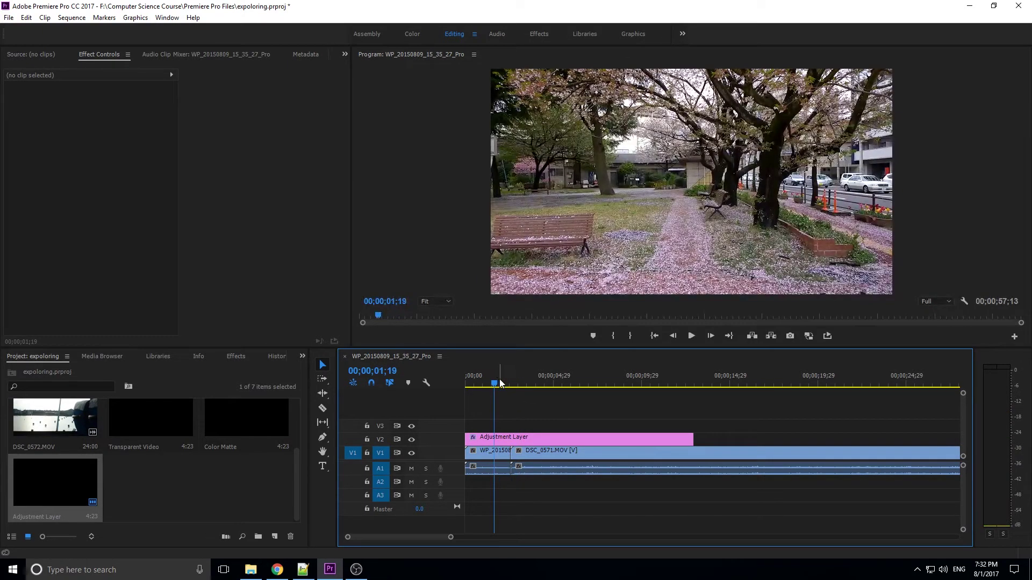
# Delete the old adjustment layer from track V2 and from the Project panel.
pyautogui.click(522, 438)
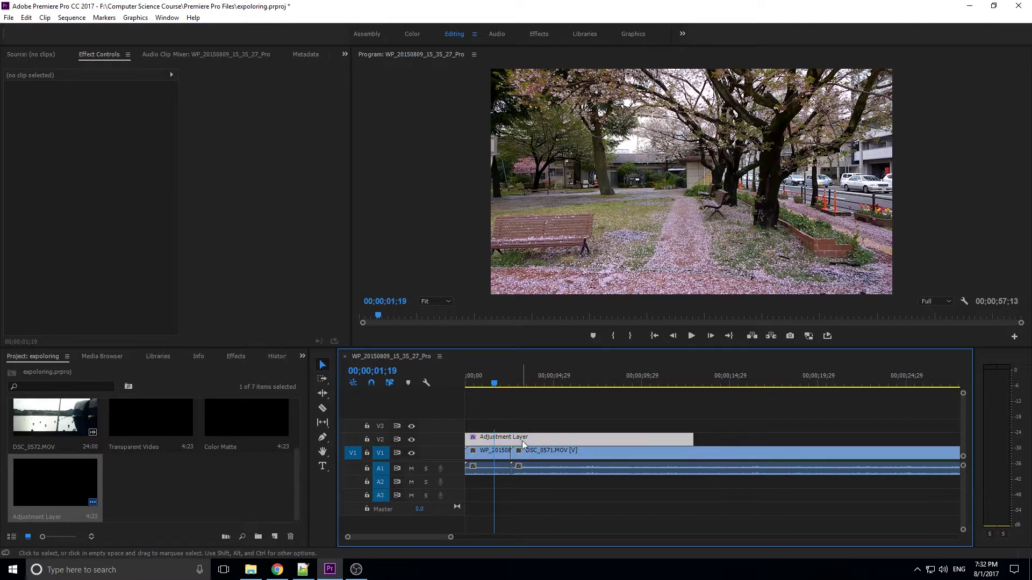
pyautogui.press('Delete')
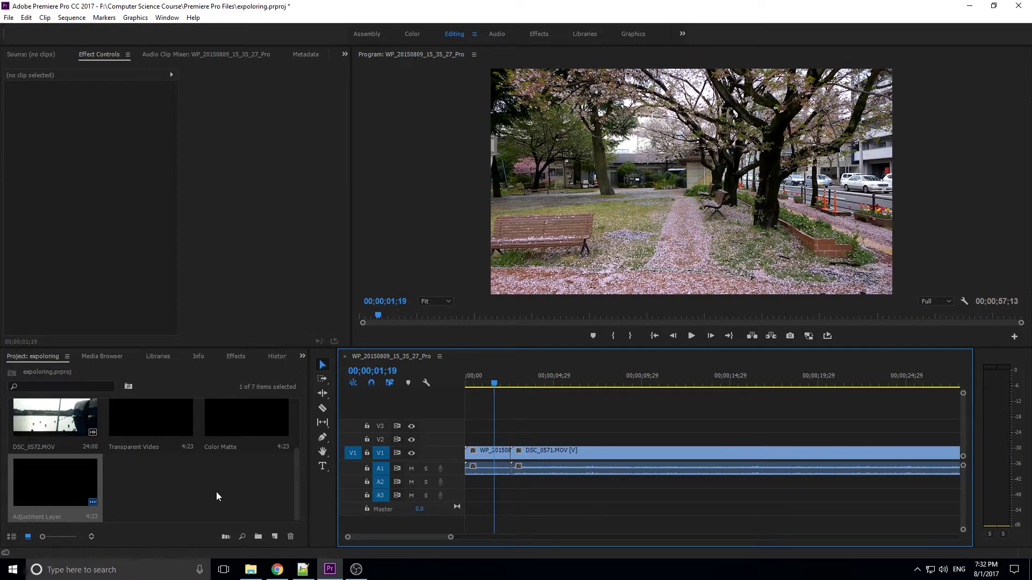
pyautogui.click(274, 537)
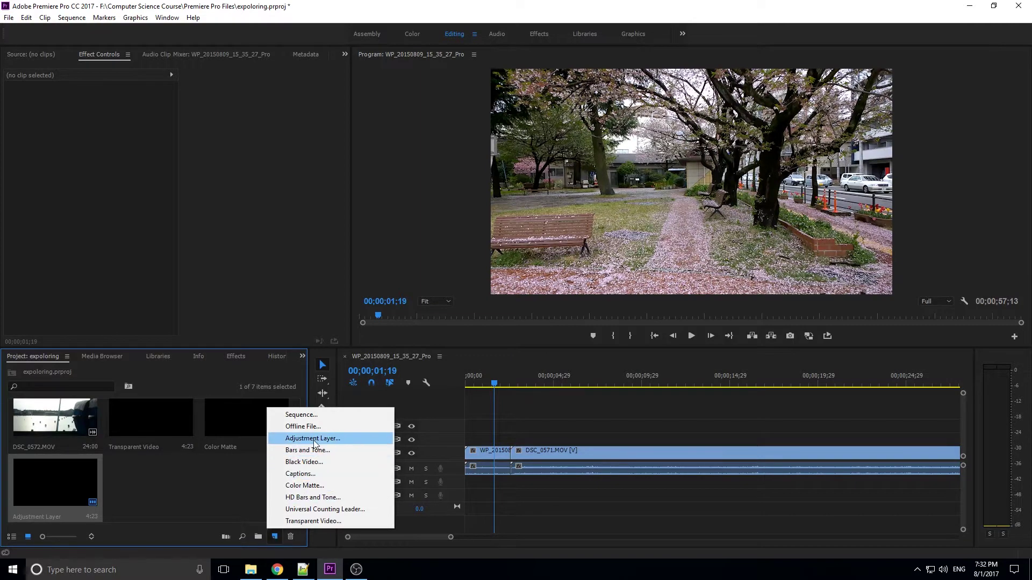
pyautogui.click(202, 455)
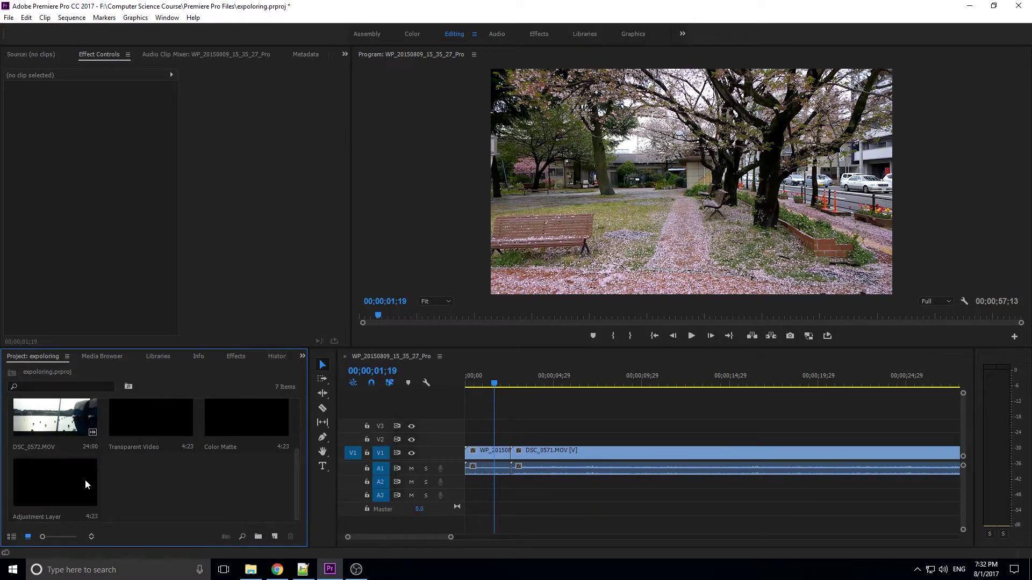
pyautogui.click(85, 480)
pyautogui.press('Delete')
# Create a new 1920x1080 adjustment layer, place it on V2 and stretch it to about 20 seconds.
pyautogui.click(275, 537)
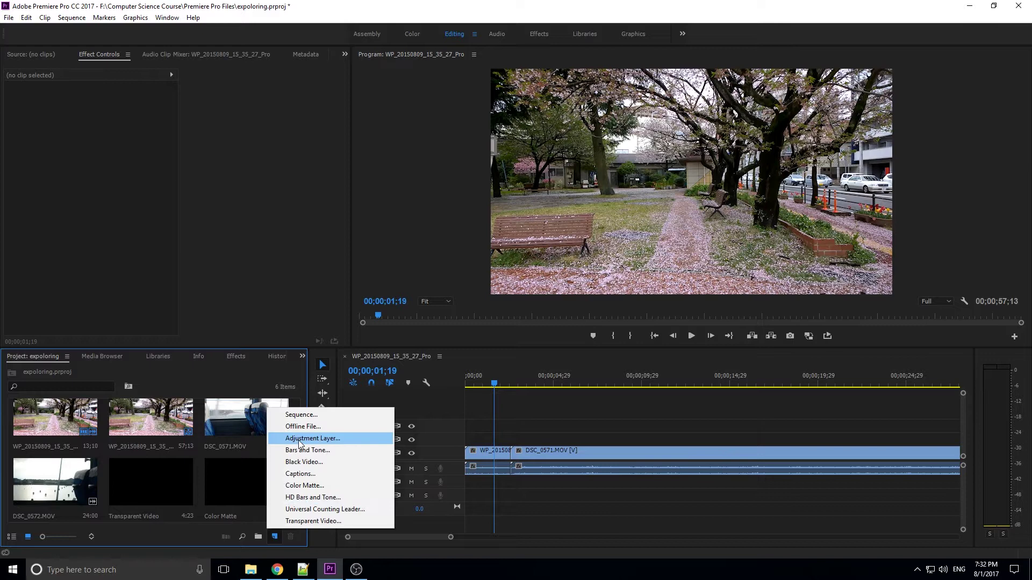
pyautogui.click(299, 439)
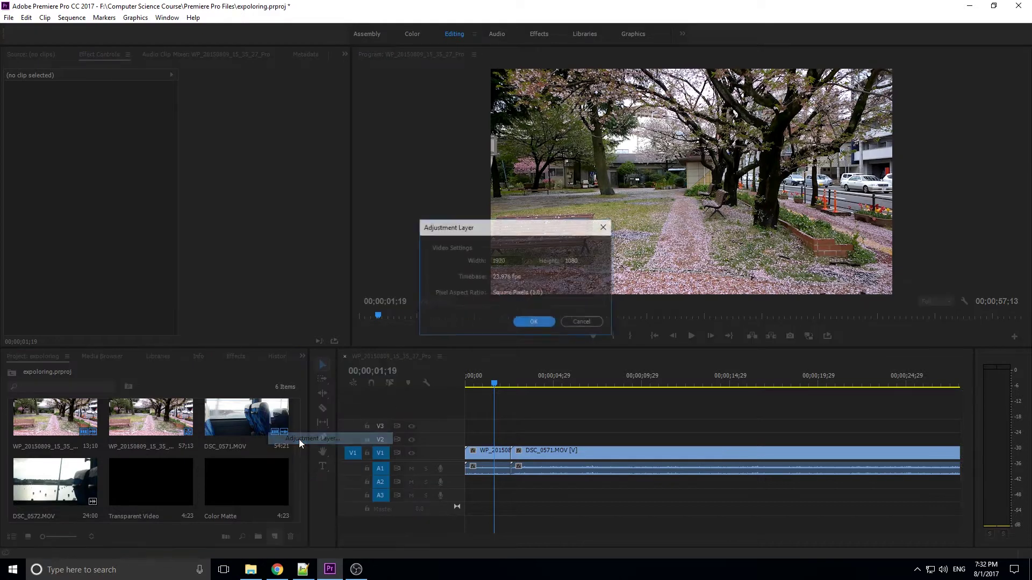
pyautogui.click(531, 322)
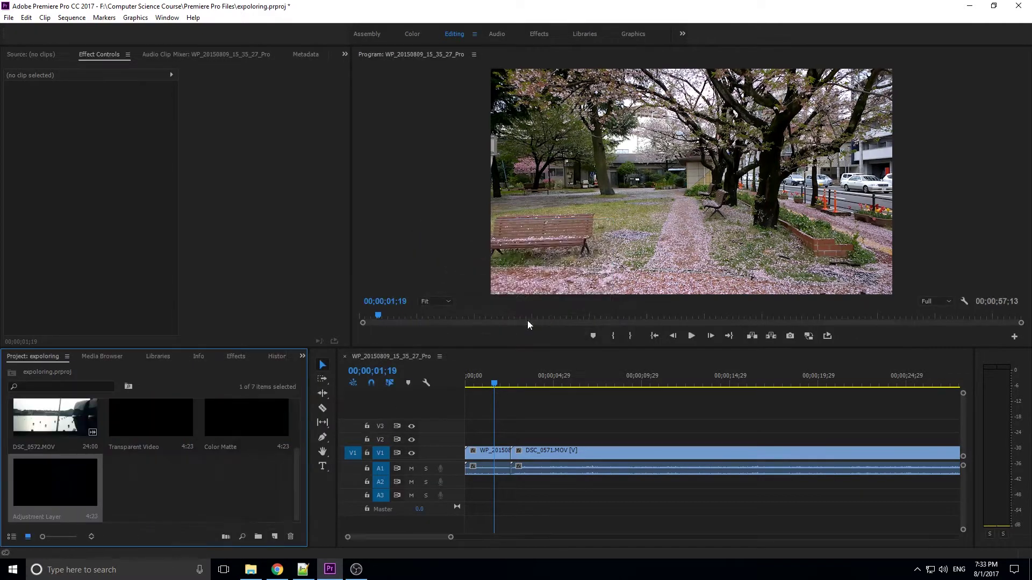
pyautogui.moveTo(86, 487); pyautogui.dragTo(474, 438)
pyautogui.moveTo(563, 436); pyautogui.dragTo(820, 437)
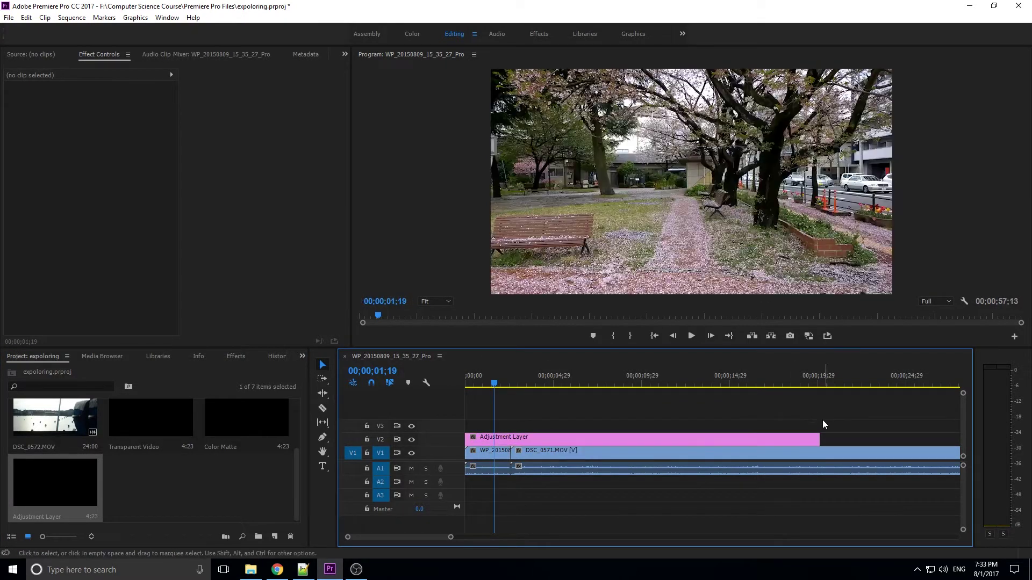
# Apply the Ramp effect from the Generate group to the new adjustment layer.
pyautogui.click(475, 438)
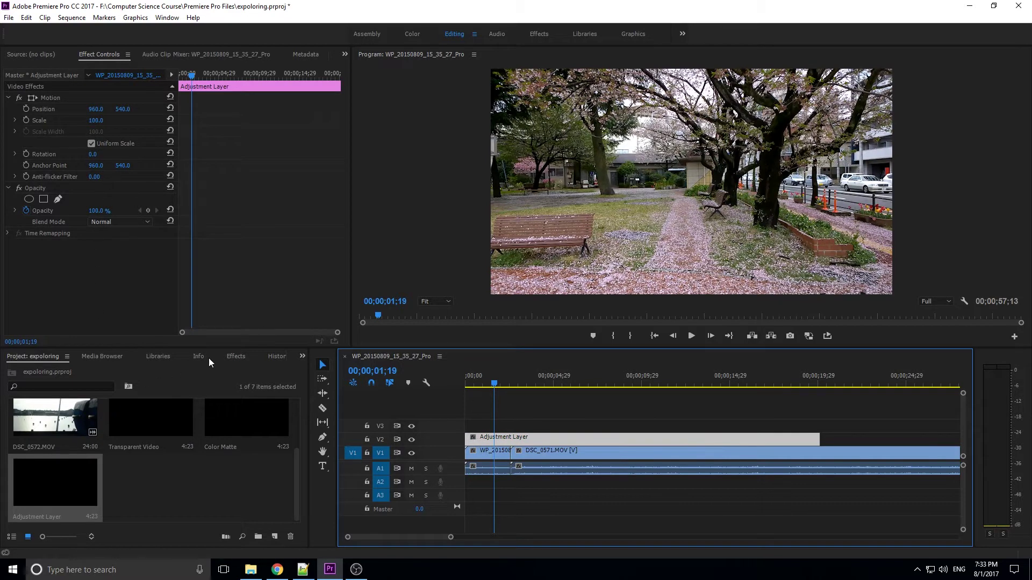
pyautogui.click(235, 355)
pyautogui.doubleClick(82, 465)
pyautogui.scroll(-3, 81, 466)
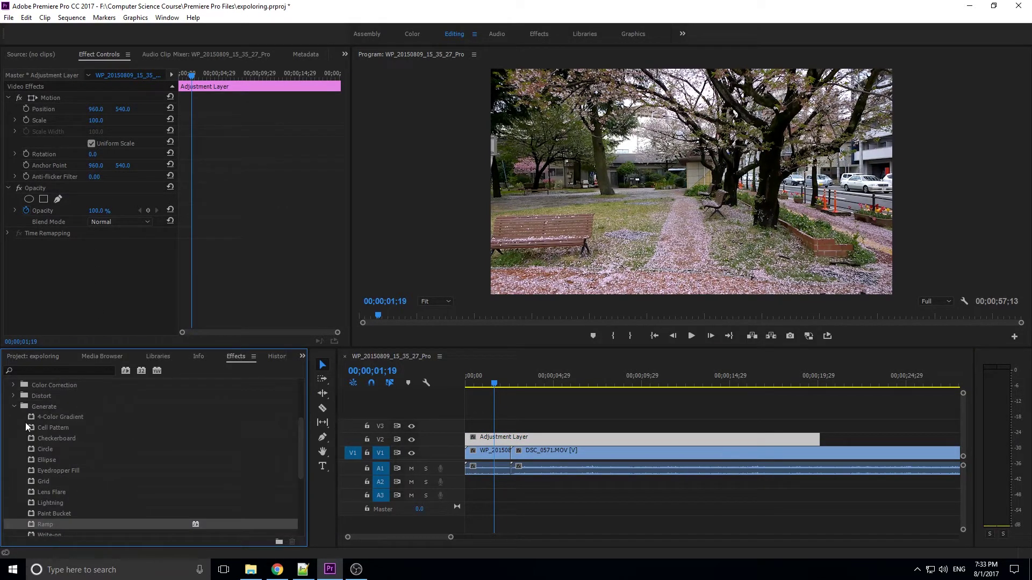
pyautogui.scroll(2, 32, 404)
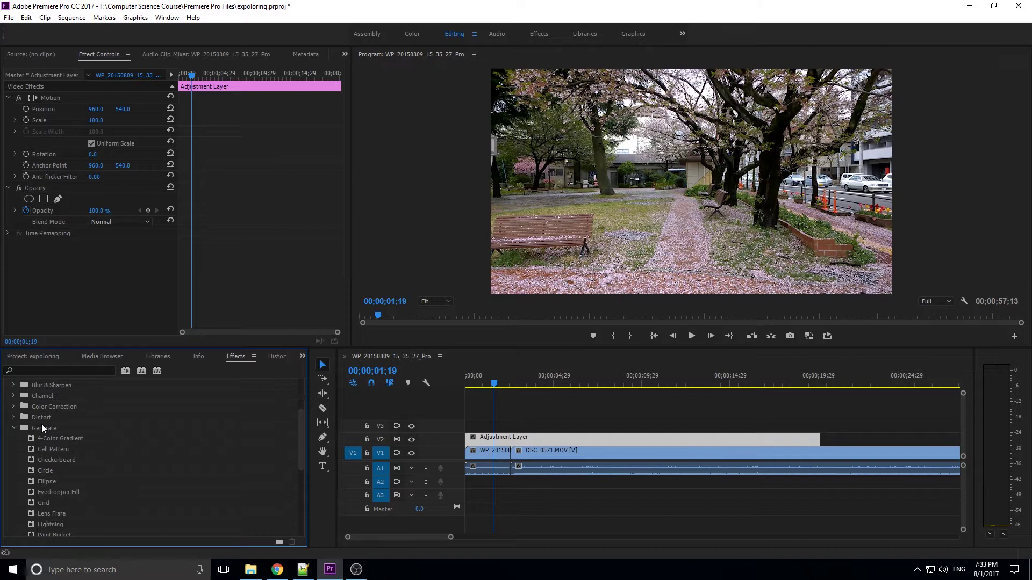
pyautogui.scroll(-3, 42, 441)
pyautogui.moveTo(45, 494); pyautogui.dragTo(499, 444)
# Set the Ramp's Blend With Original to 90%.
pyautogui.press('Left')
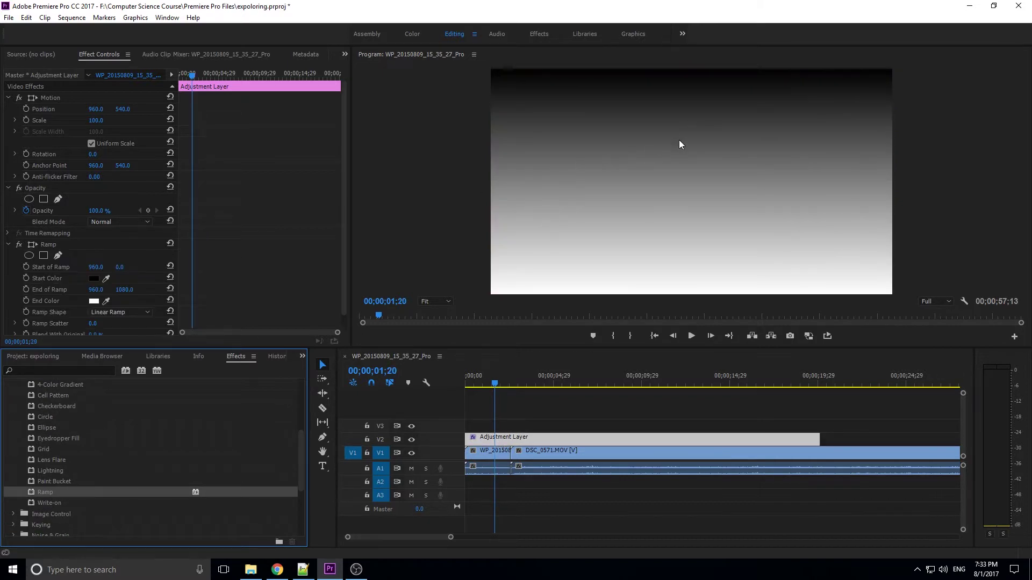
pyautogui.scroll(-1, 139, 272)
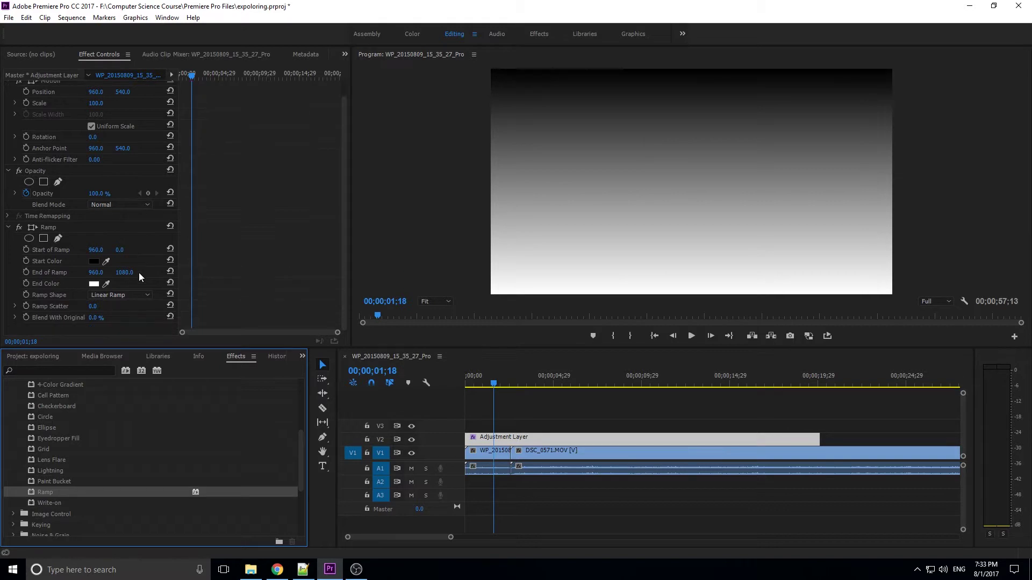
pyautogui.click(96, 318)
pyautogui.write('90')
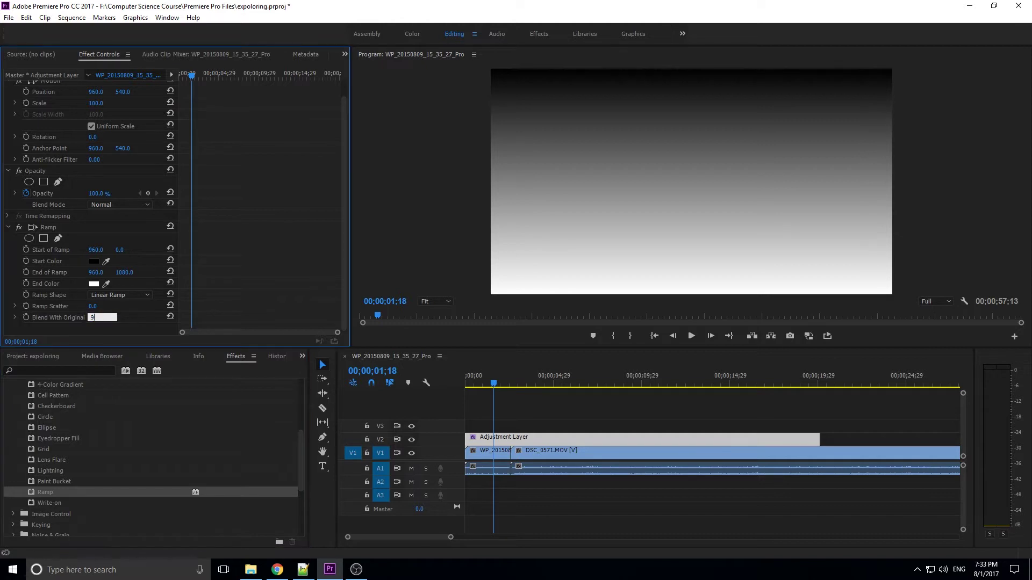
pyautogui.press('Return')
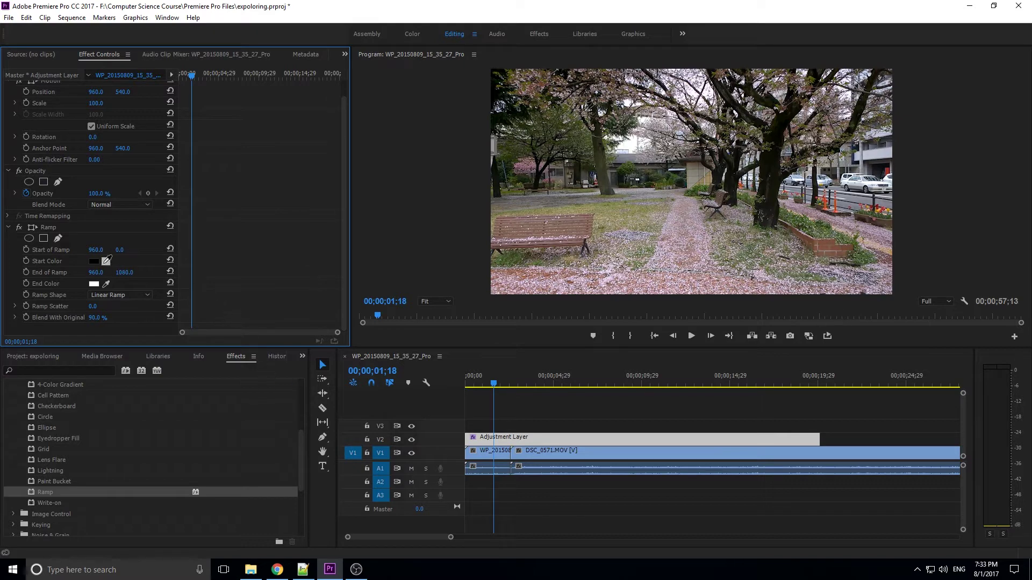
# Change the Ramp Start Color from black to a red-orange (FF6600) in the Color Picker.
pyautogui.click(93, 263)
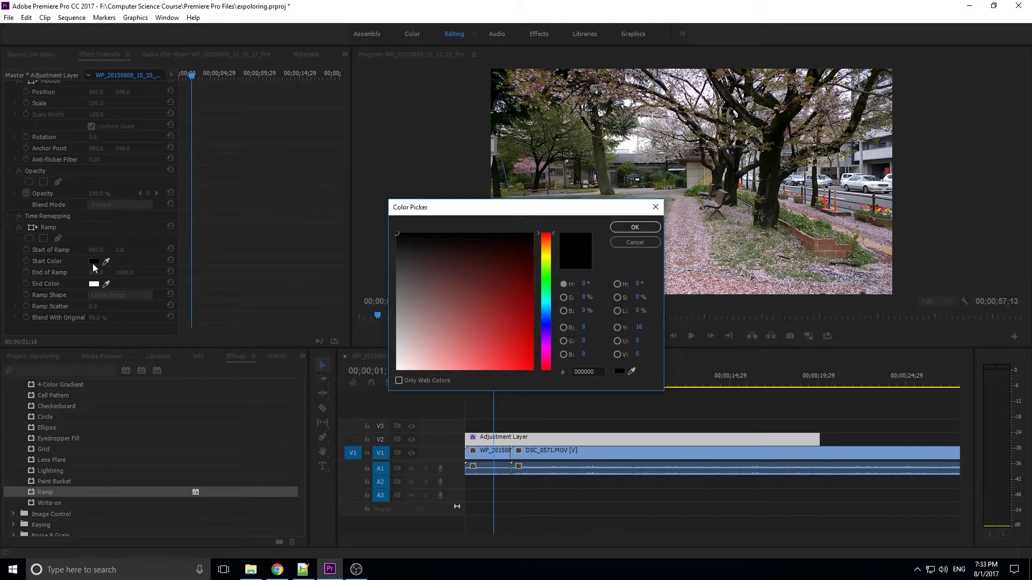
pyautogui.moveTo(549, 264); pyautogui.dragTo(548, 247)
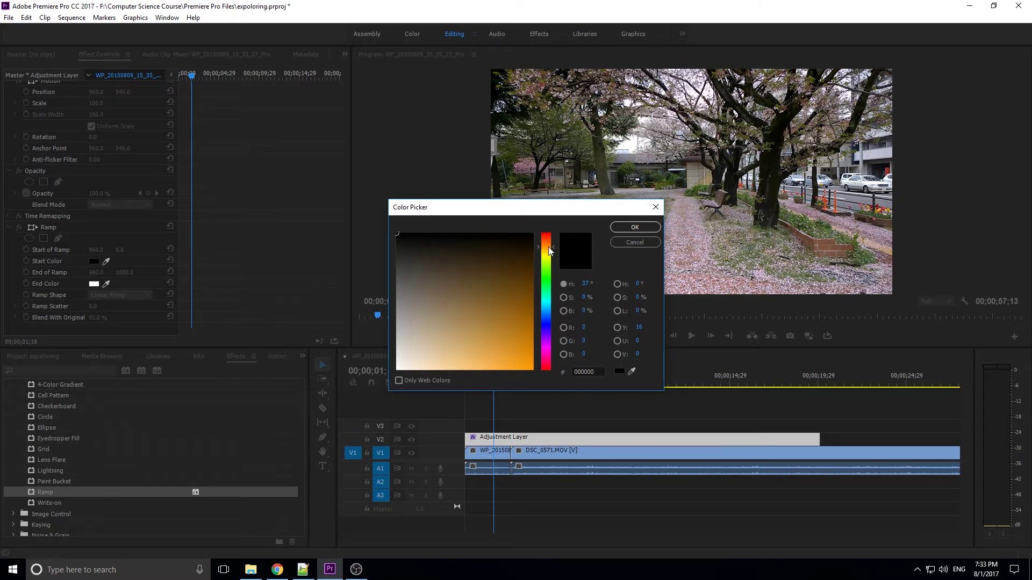
pyautogui.moveTo(489, 306); pyautogui.dragTo(533, 369)
pyautogui.click(623, 228)
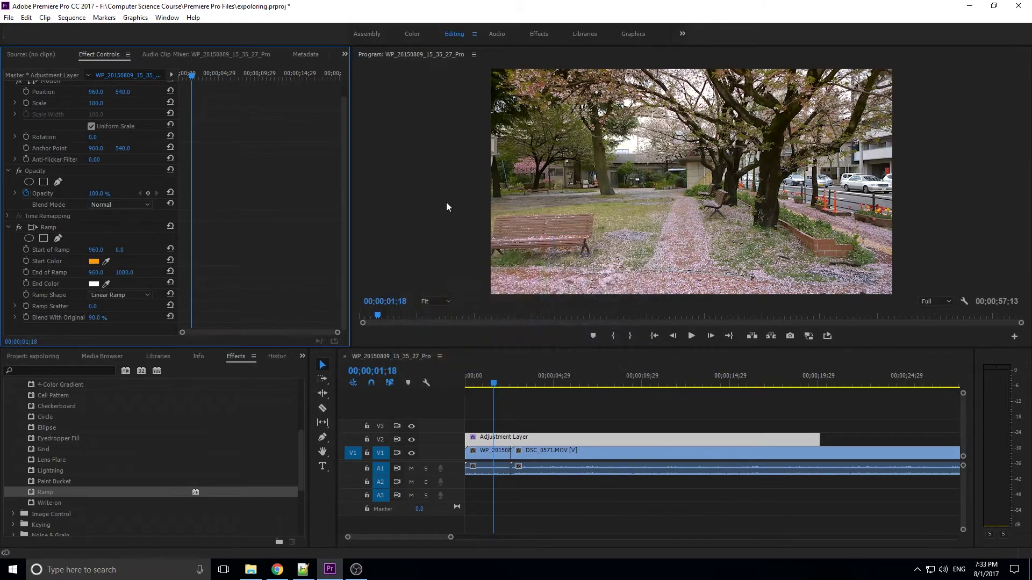
pyautogui.click(94, 261)
pyautogui.click(546, 242)
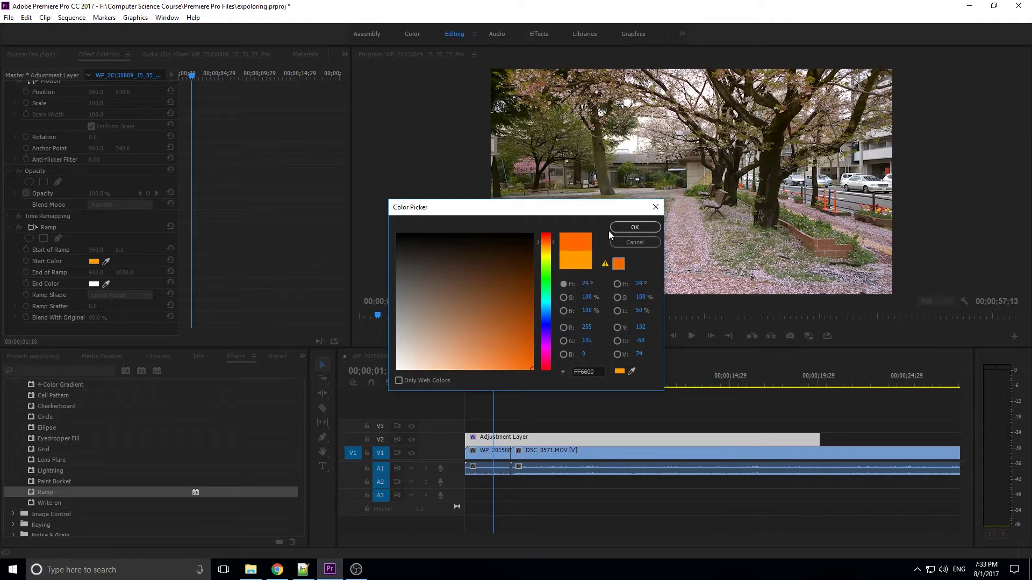
pyautogui.click(618, 230)
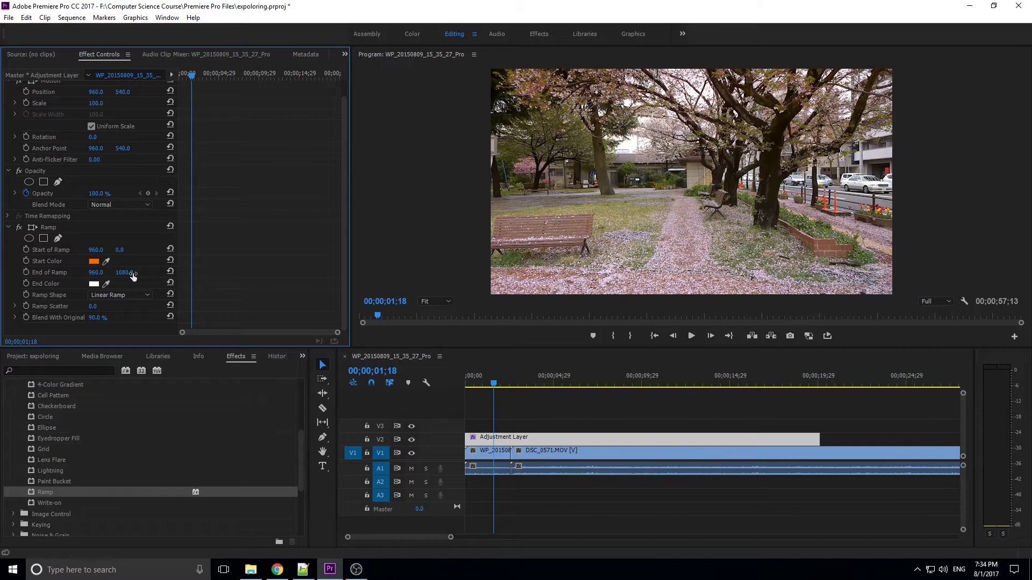
# Raise the ramp's end point to Y 430, viewing the ramp on its own.
pyautogui.moveTo(133, 274); pyautogui.dragTo(86, 273)
pyautogui.moveTo(96, 317); pyautogui.dragTo(59, 318)
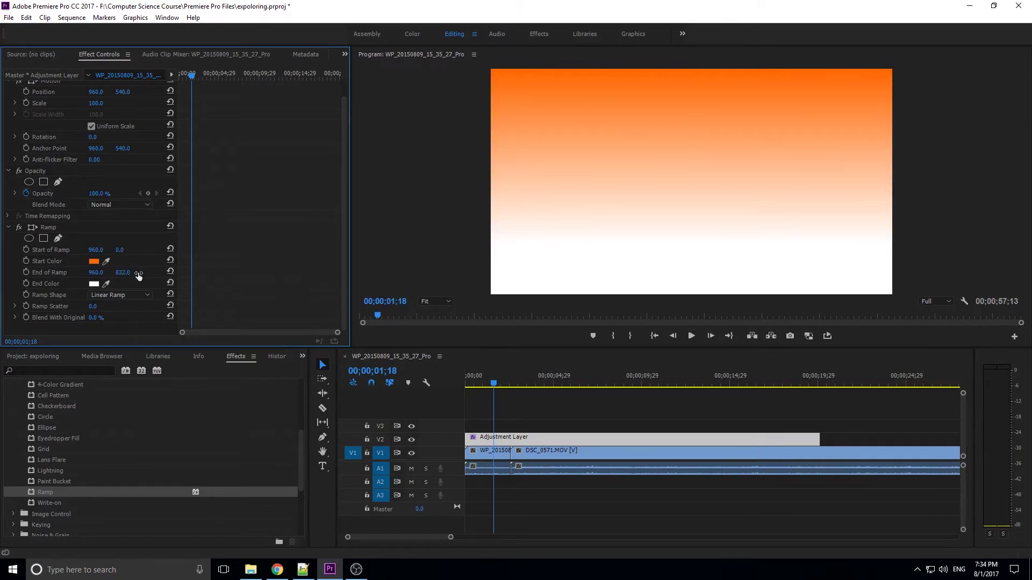
pyautogui.moveTo(135, 273); pyautogui.dragTo(99, 272)
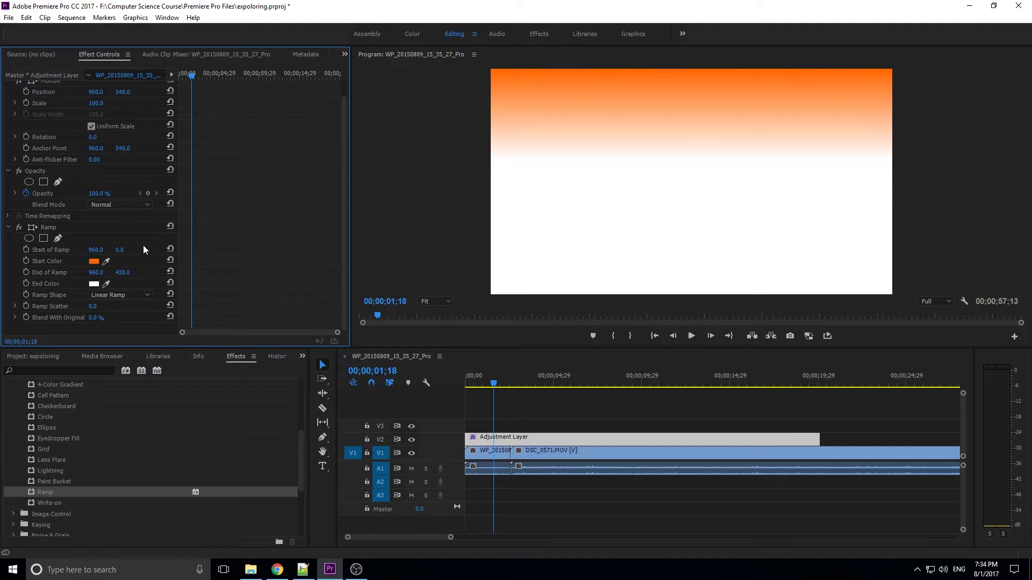
# Set Blend With Original to 80% after trying 95%.
pyautogui.click(101, 318)
pyautogui.write('95')
pyautogui.press('Return')
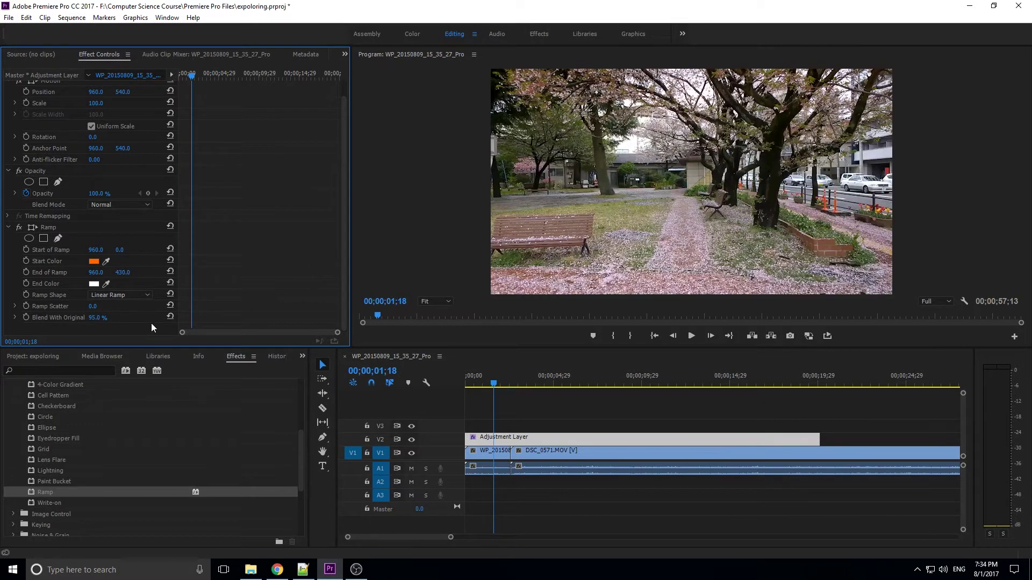
pyautogui.click(101, 318)
pyautogui.write('80')
pyautogui.press('Return')
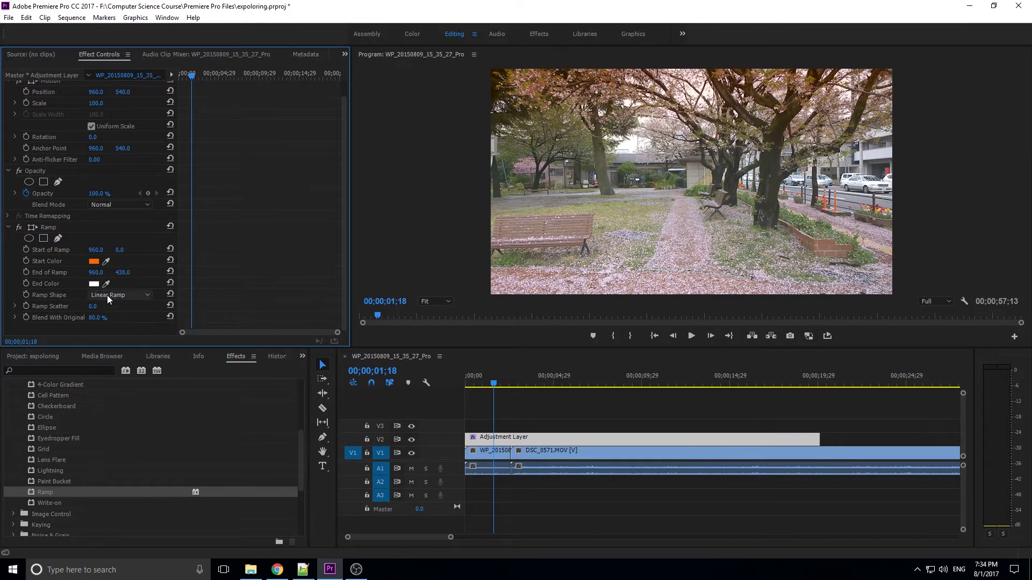
# Set the ramp's End Color to black and its shape to Radial Ramp.
pyautogui.click(94, 284)
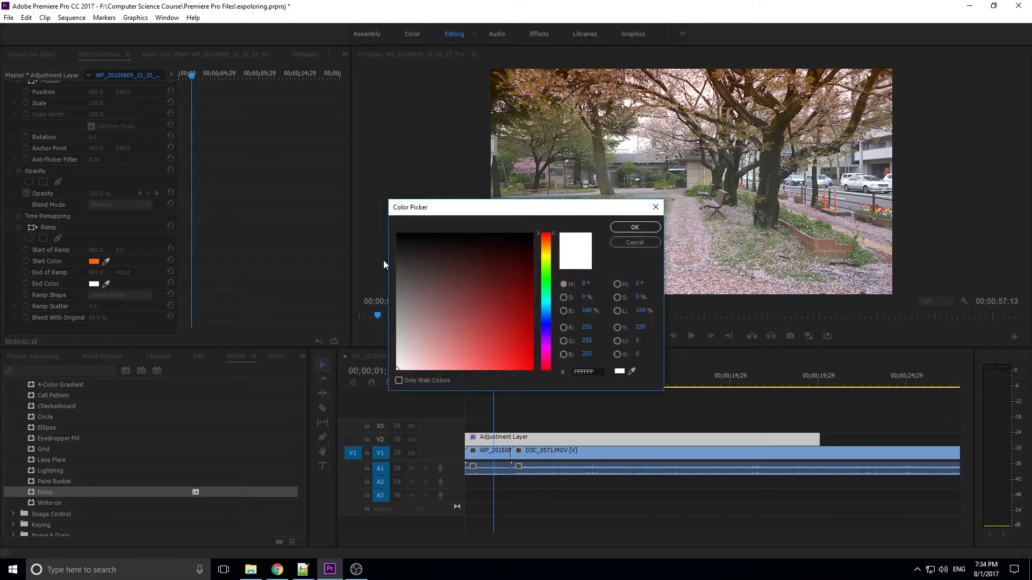
pyautogui.click(397, 233)
pyautogui.click(612, 227)
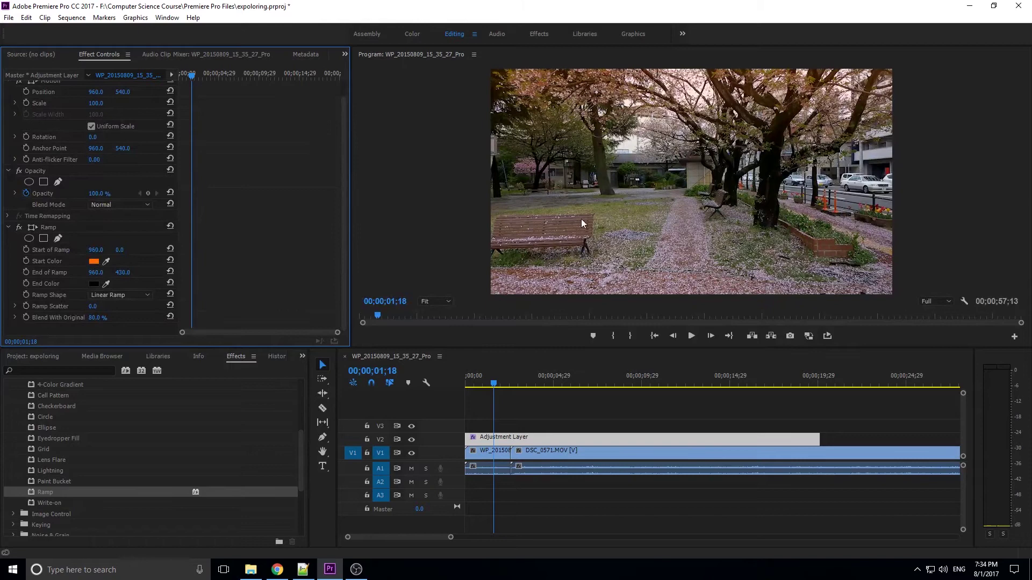
pyautogui.click(149, 294)
pyautogui.click(144, 294)
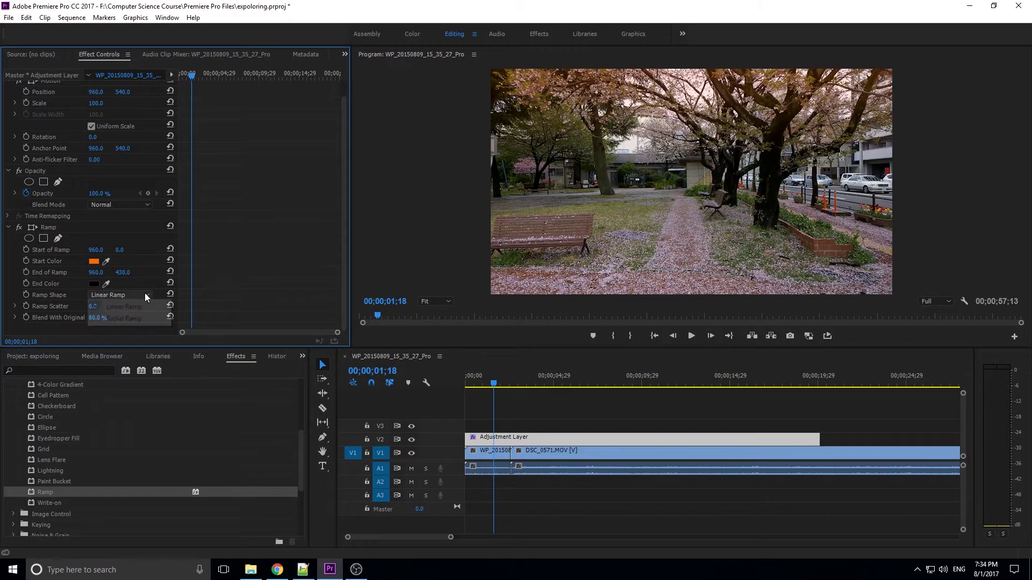
pyautogui.click(145, 294)
pyautogui.click(143, 319)
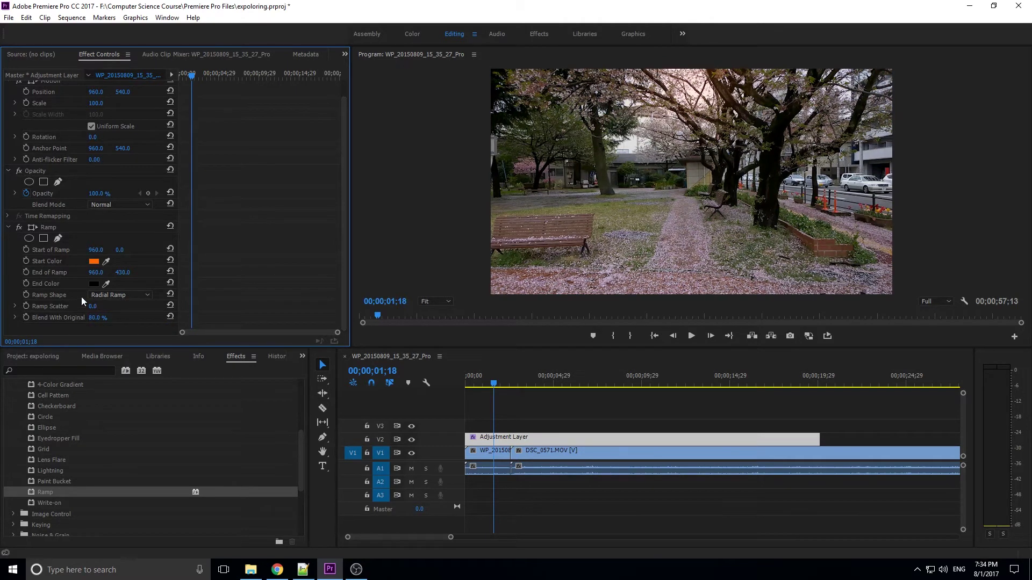
# Extend the radial ramp's end point to 960, 1051 and blend it at 80%.
pyautogui.moveTo(94, 321); pyautogui.dragTo(65, 321)
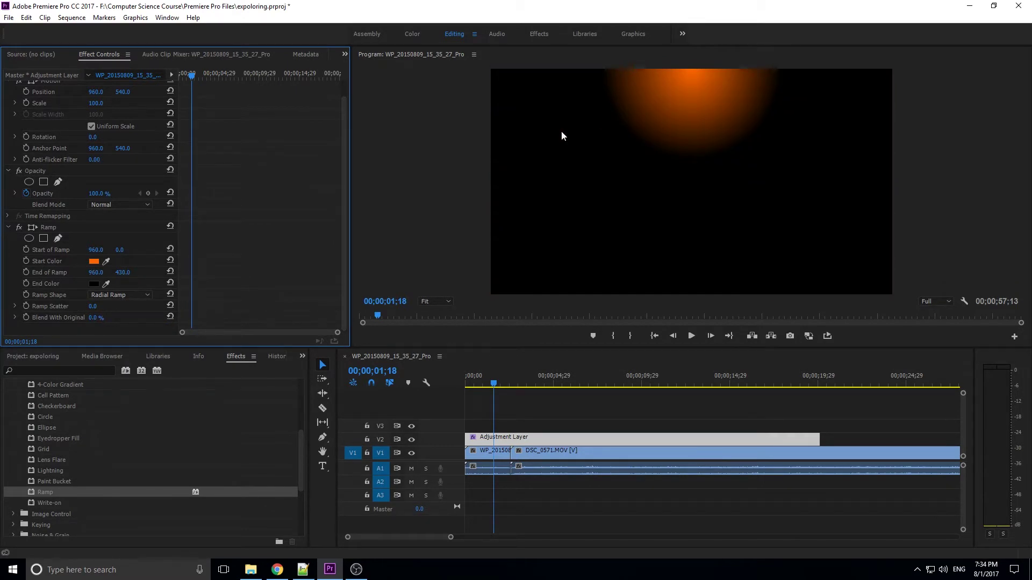
pyautogui.moveTo(121, 272); pyautogui.dragTo(242, 273)
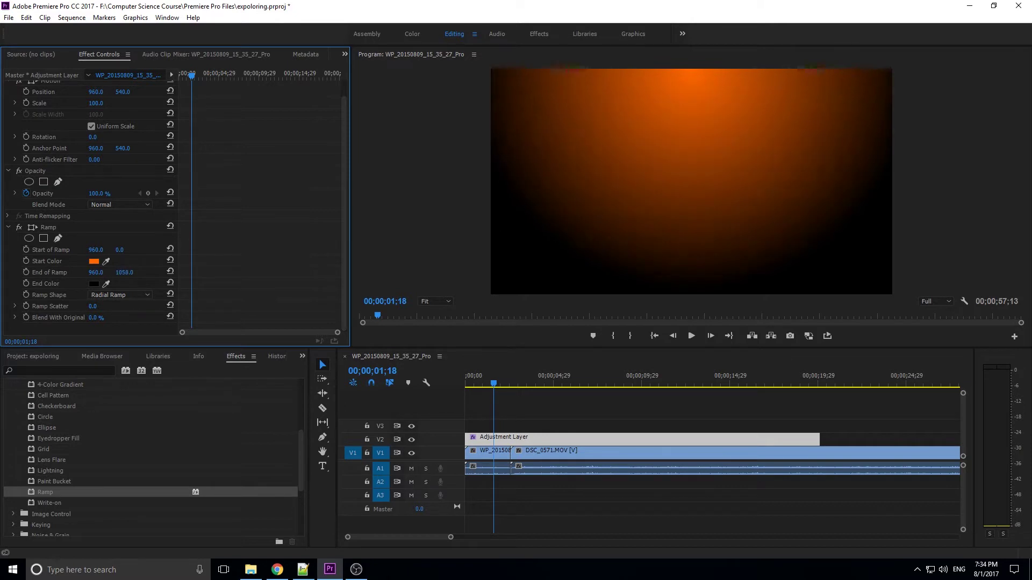
pyautogui.moveTo(125, 273); pyautogui.dragTo(121, 272)
pyautogui.click(93, 318)
pyautogui.write('80')
pyautogui.press('Return')
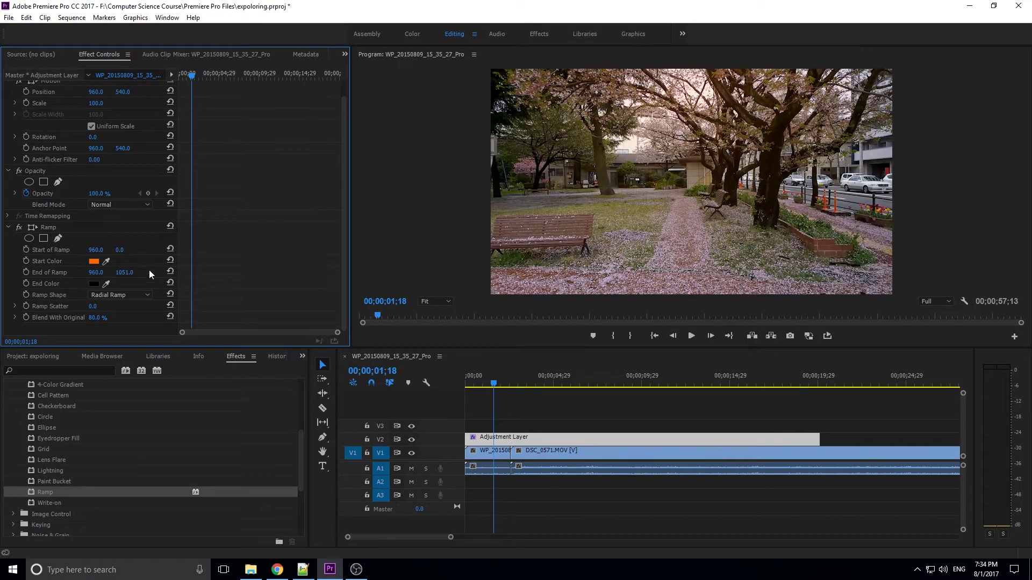
# Switch Ramp Shape back to Linear Ramp and set the blend to 85%.
pyautogui.click(125, 295)
pyautogui.click(124, 303)
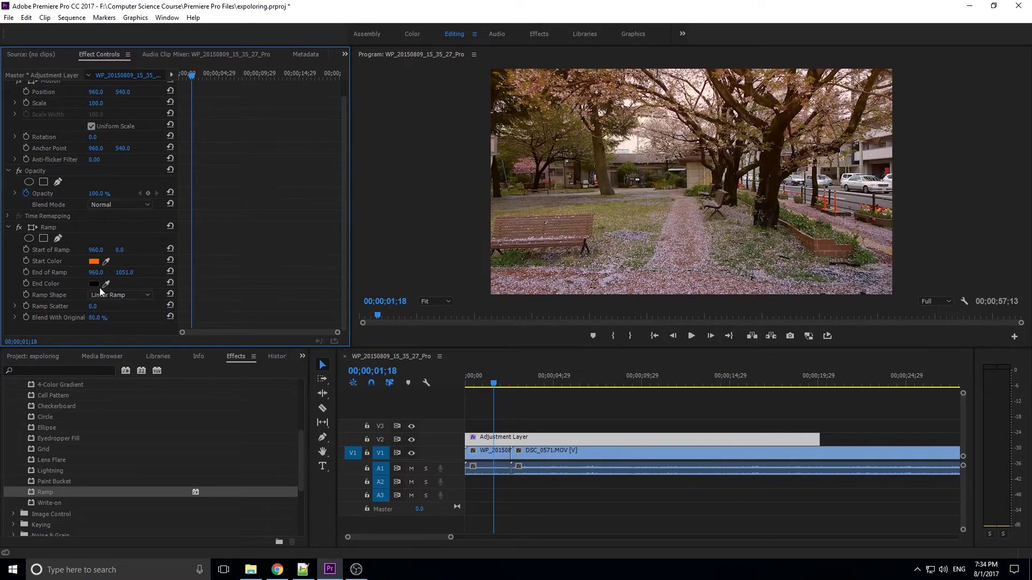
pyautogui.click(96, 318)
pyautogui.write('85')
pyautogui.press('Return')
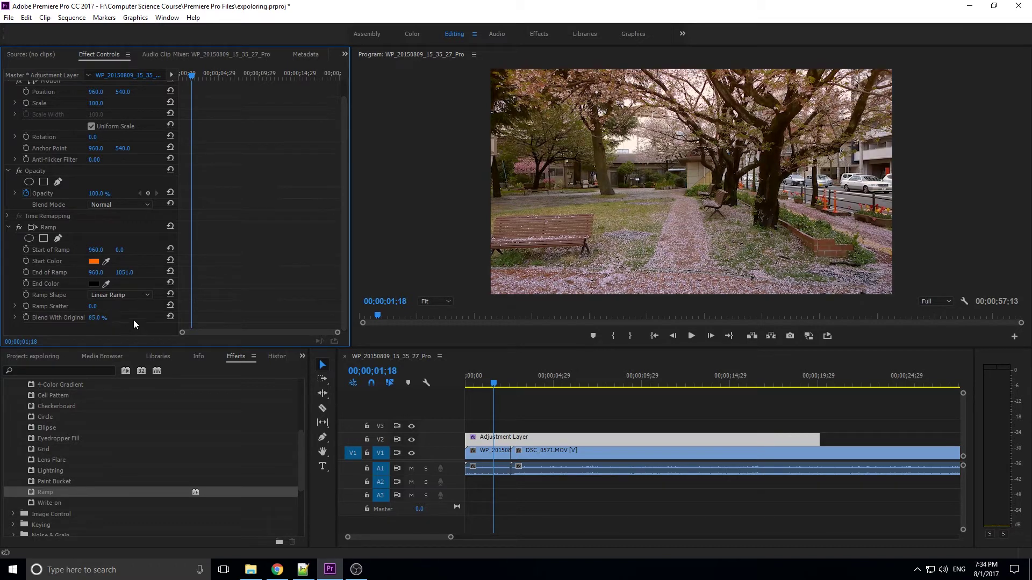
# Change the End Color to magenta (EE0CFC) and raise Blend With Original to 95%.
pyautogui.click(91, 285)
pyautogui.moveTo(544, 306); pyautogui.dragTo(548, 359)
pyautogui.click(532, 370)
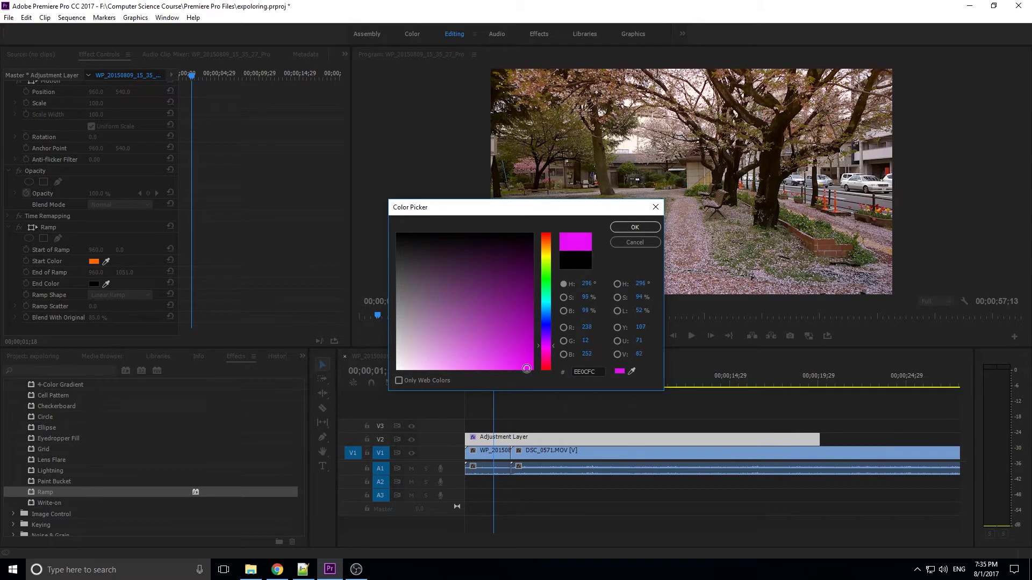
pyautogui.click(624, 229)
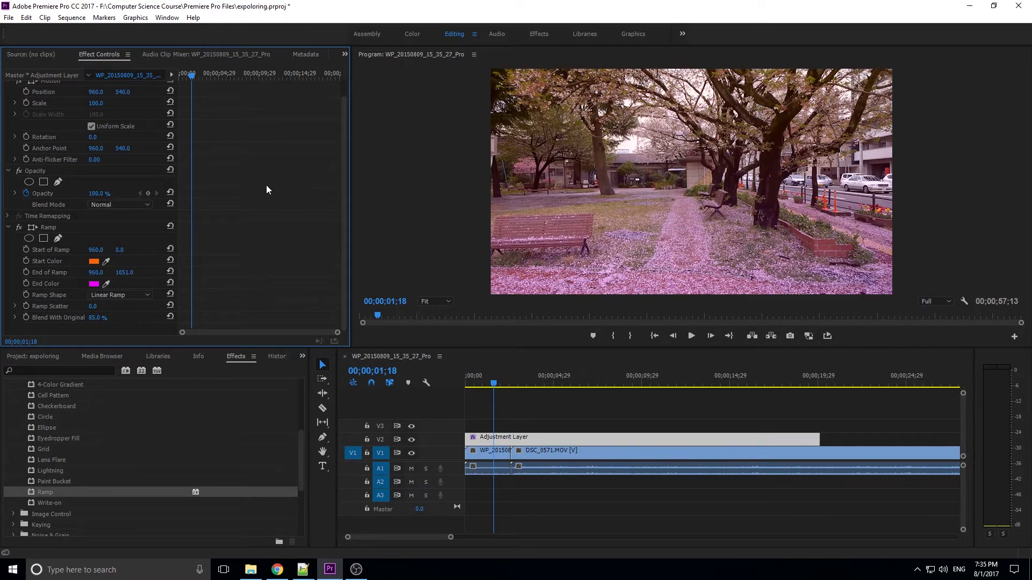
pyautogui.click(104, 318)
pyautogui.write('95')
pyautogui.press('Return')
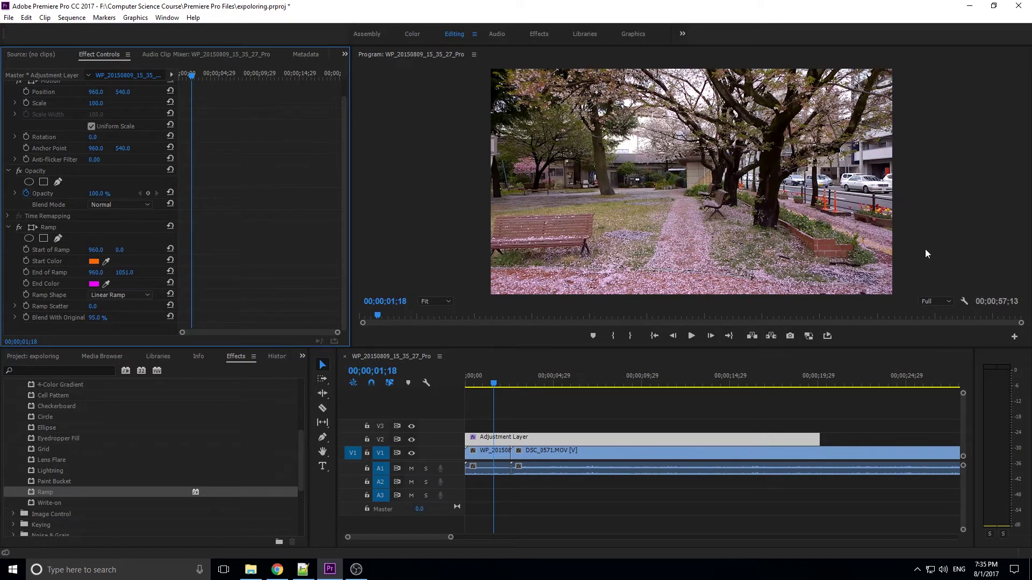
# Lower Blend With Original to 87% while viewing the bus clip, then return to the park clip.
pyautogui.moveTo(504, 388); pyautogui.dragTo(526, 387)
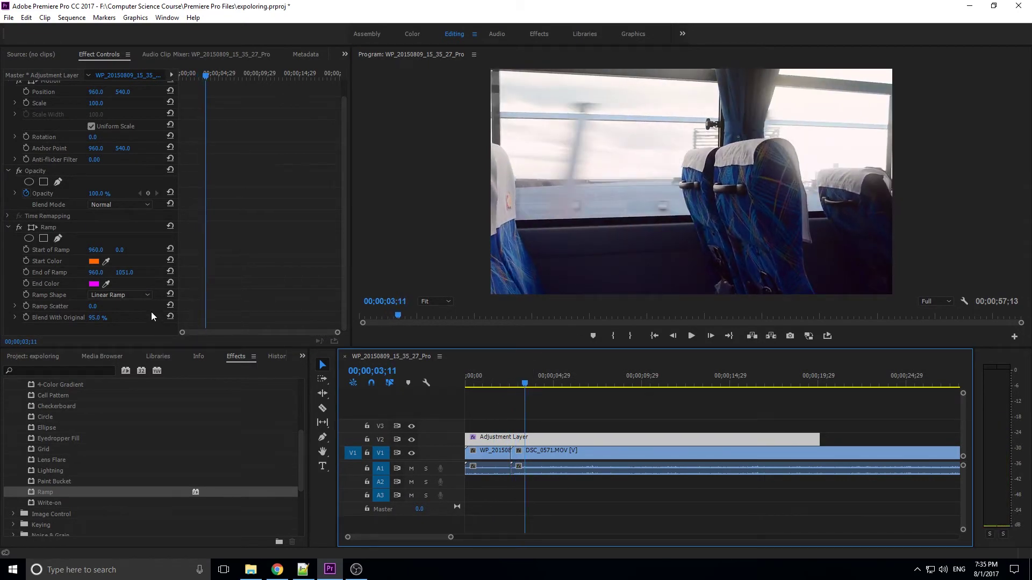
pyautogui.click(102, 316)
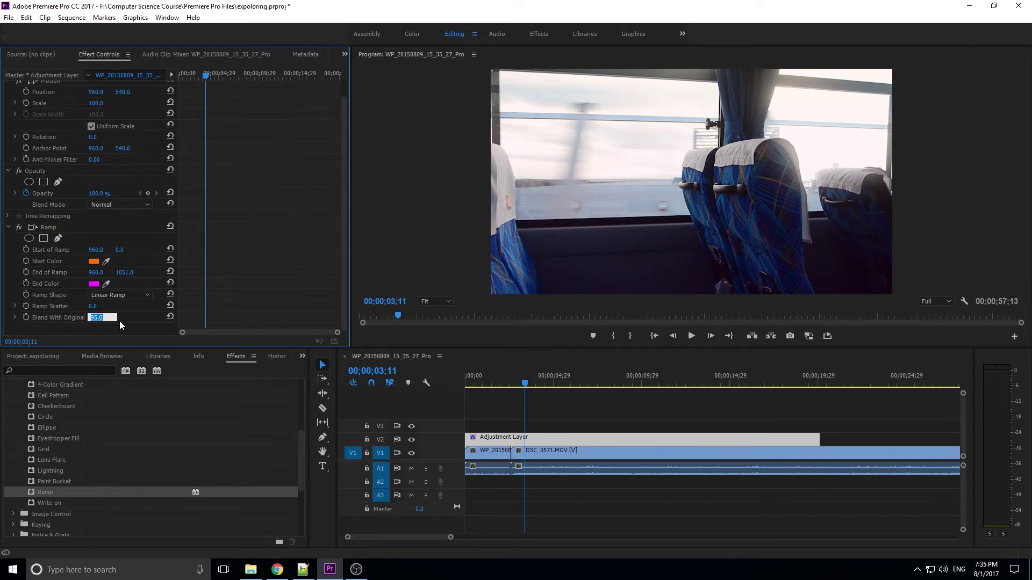
pyautogui.press('Return')
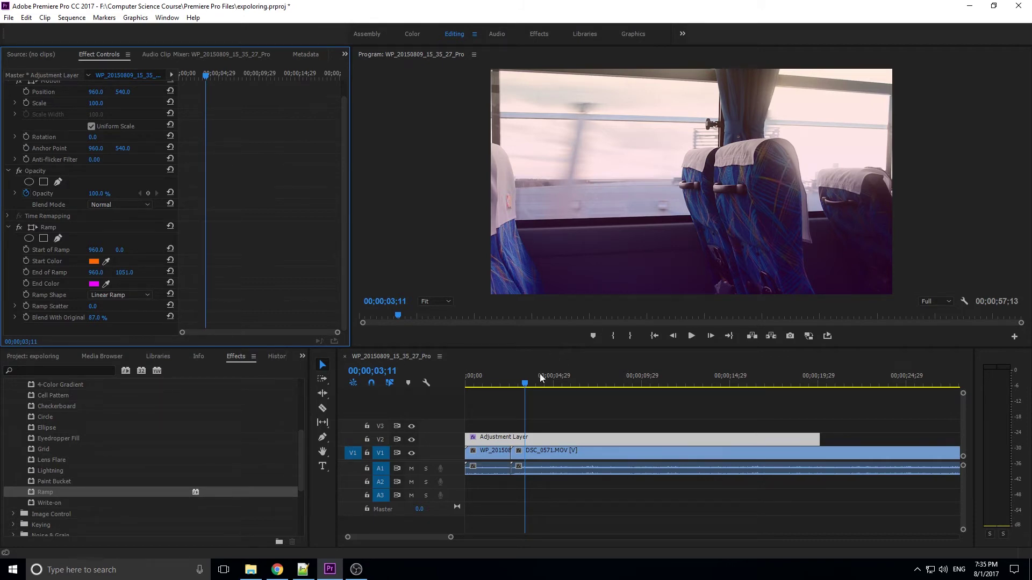
pyautogui.moveTo(540, 377); pyautogui.dragTo(467, 387)
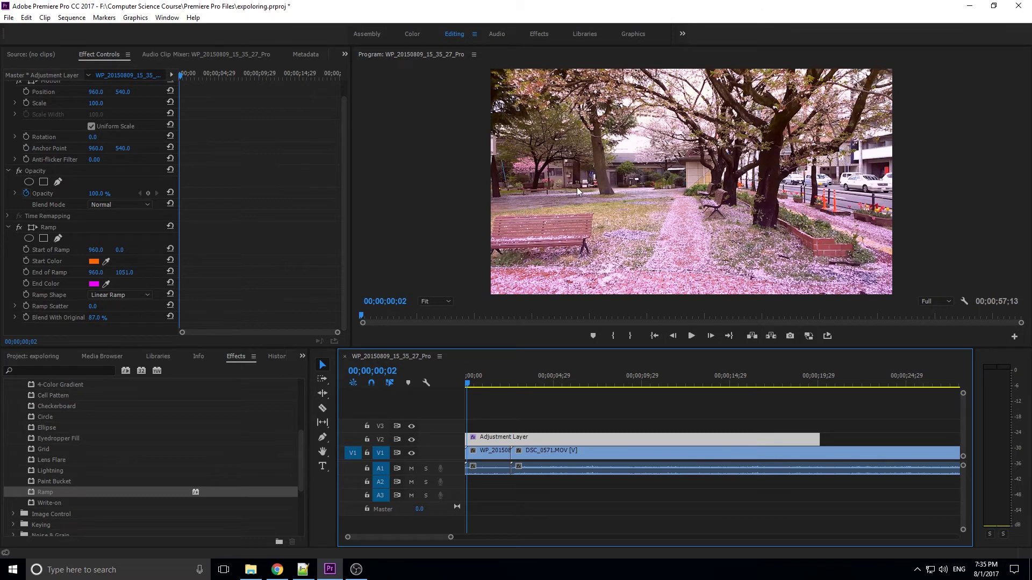
# Angle the ramp from 1451, 0 to 492, 1314 and blend it at 80%.
pyautogui.moveTo(99, 319); pyautogui.dragTo(54, 320)
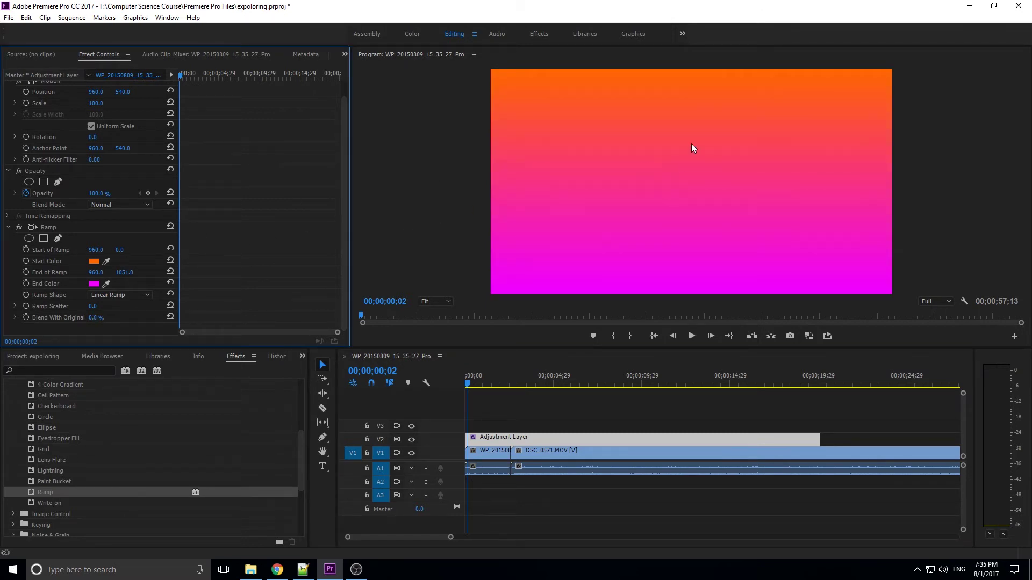
pyautogui.moveTo(97, 250); pyautogui.dragTo(215, 250)
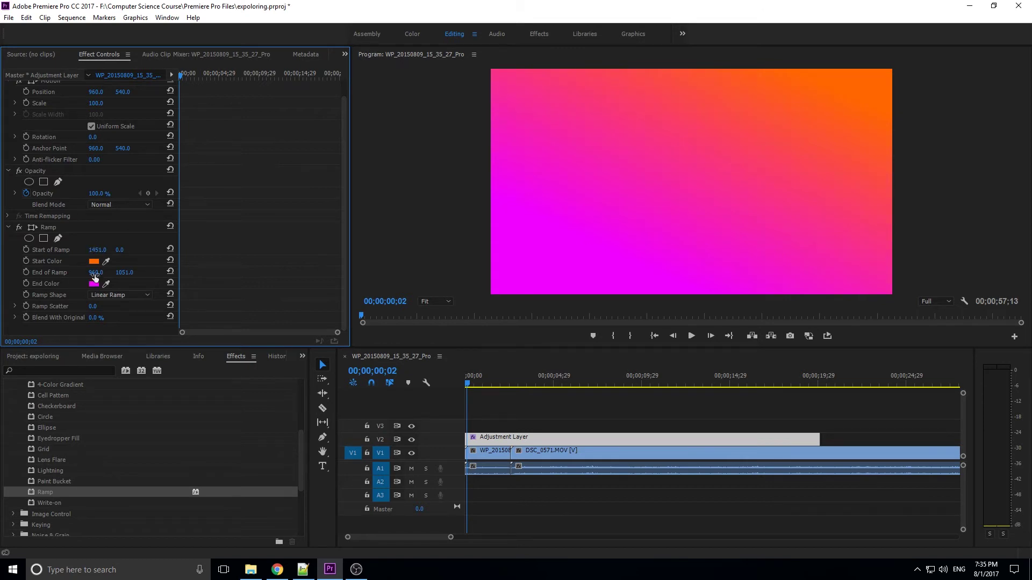
pyautogui.moveTo(95, 273); pyautogui.dragTo(127, 273)
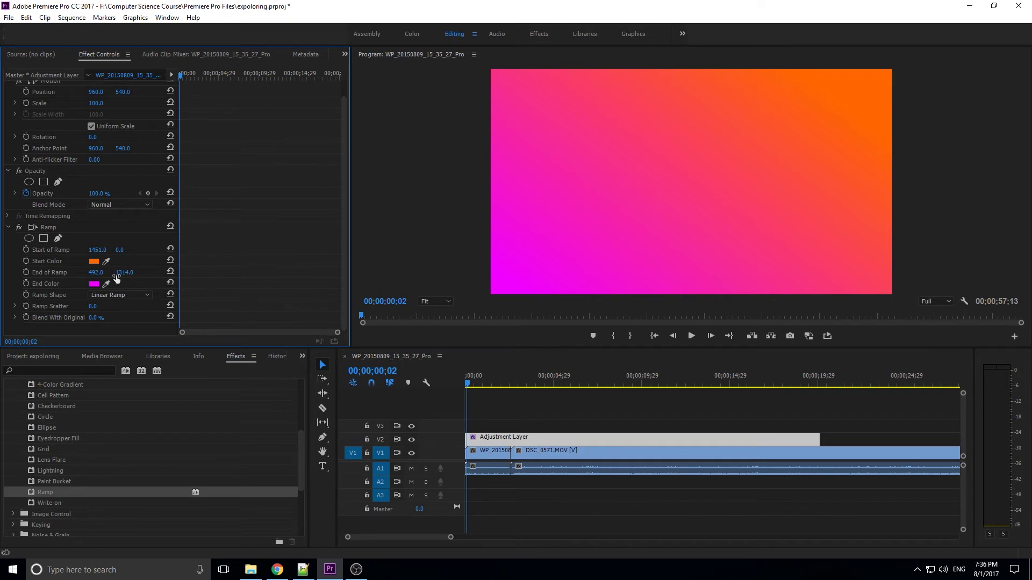
pyautogui.click(96, 318)
pyautogui.write('80')
pyautogui.press('Return')
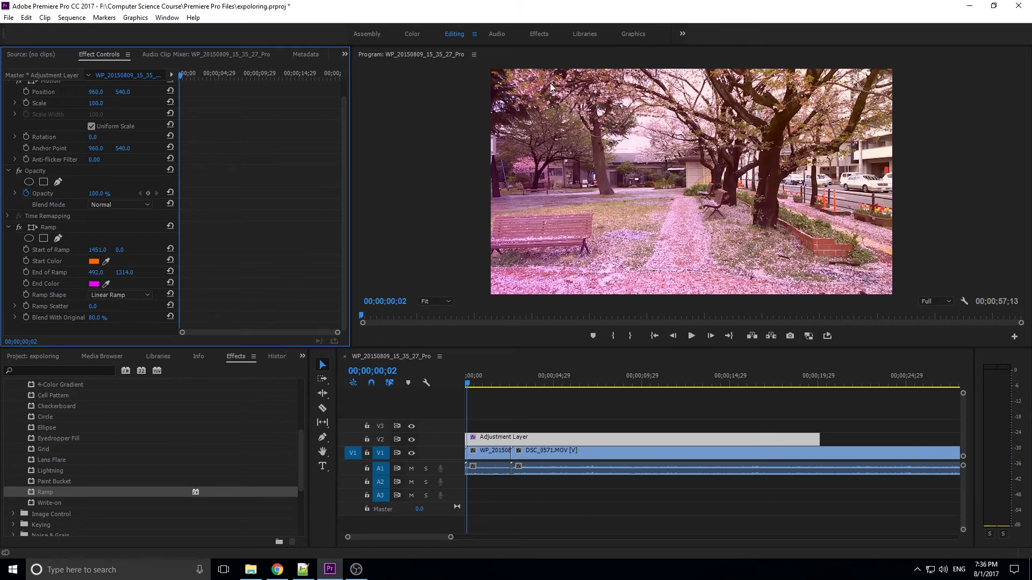
# Set Blend With Original to 60% and scrub to the bus clip to preview the tint.
pyautogui.click(91, 318)
pyautogui.write('60')
pyautogui.press('Return')
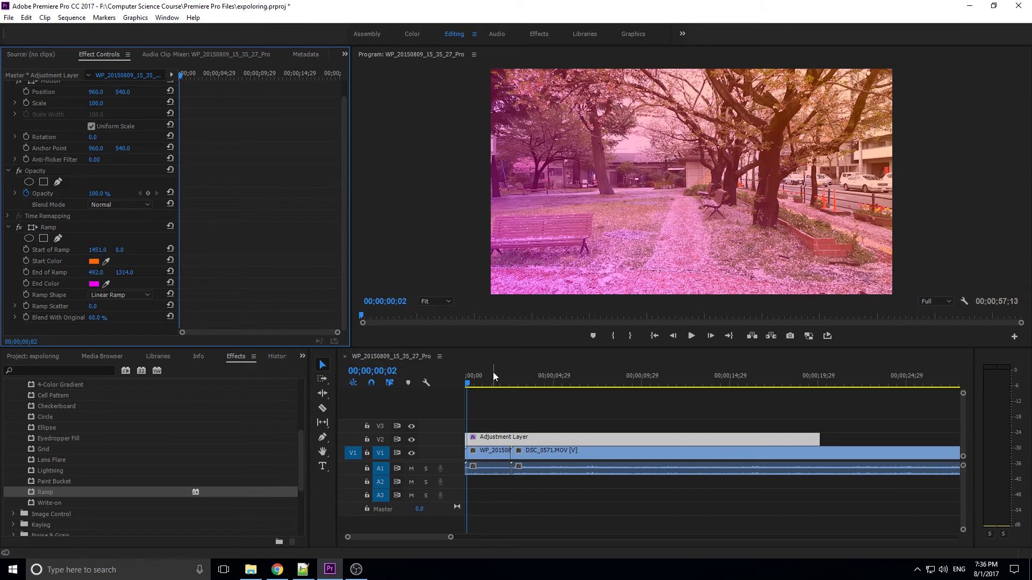
pyautogui.moveTo(492, 372); pyautogui.dragTo(534, 373)
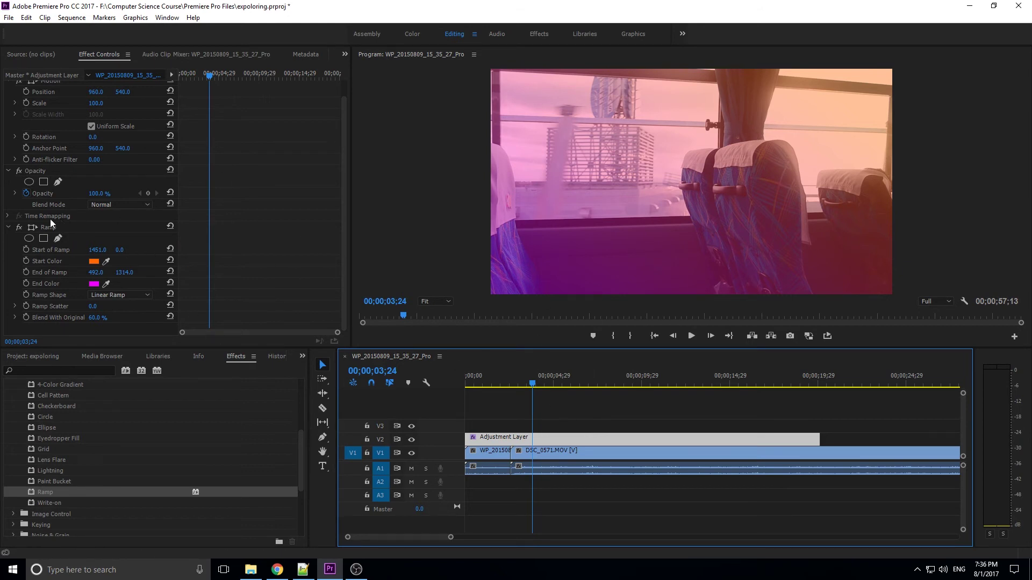
pyautogui.scroll(1, 96, 446)
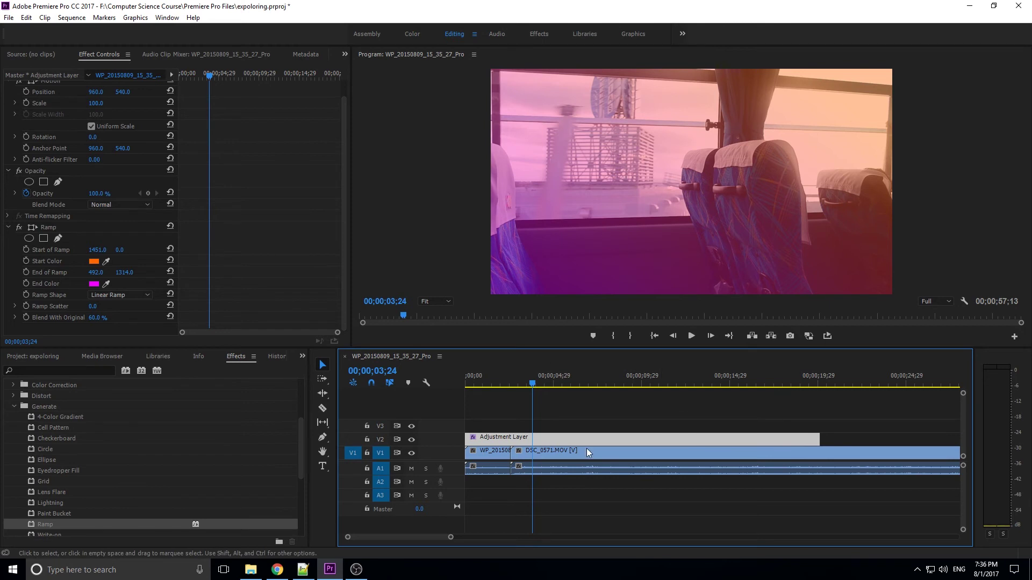